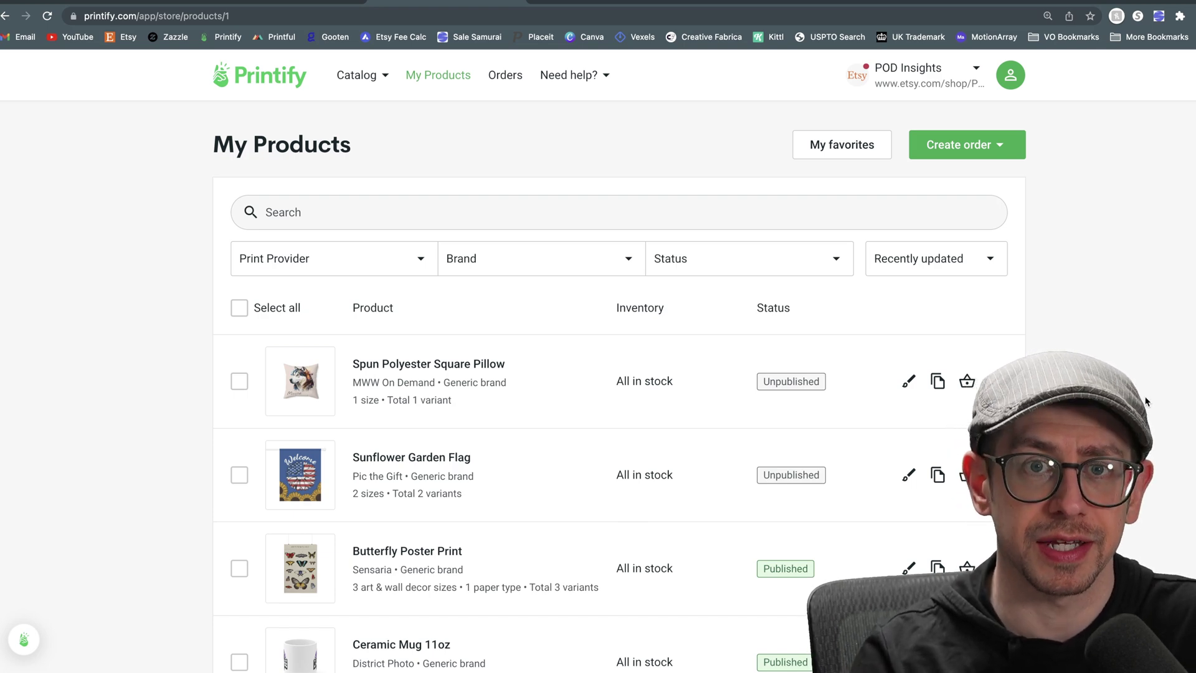
scroll(1146, 402, down, 7)
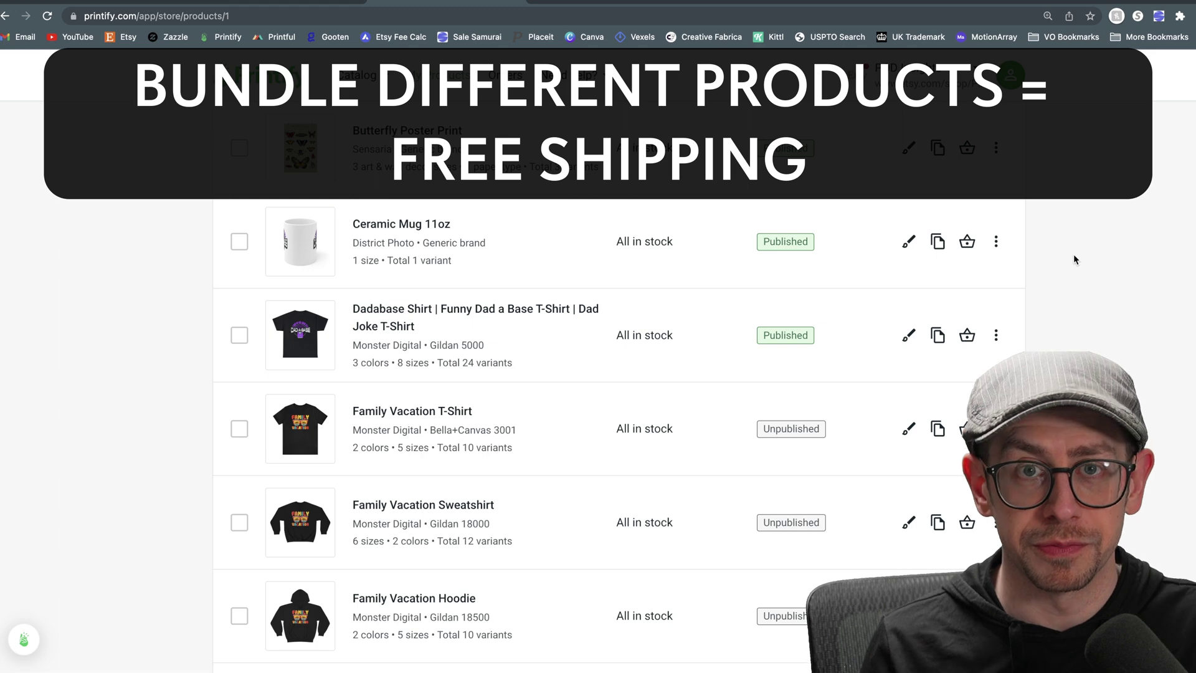
scroll(1175, 291, up, 2)
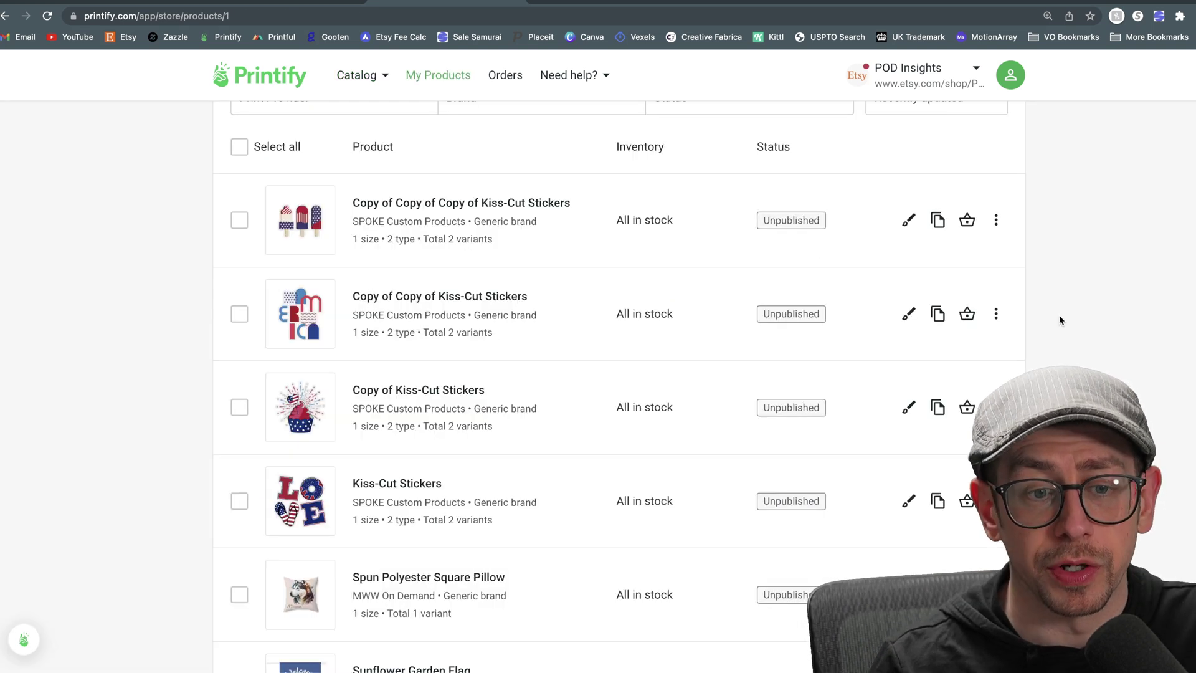
scroll(1059, 316, down, 1)
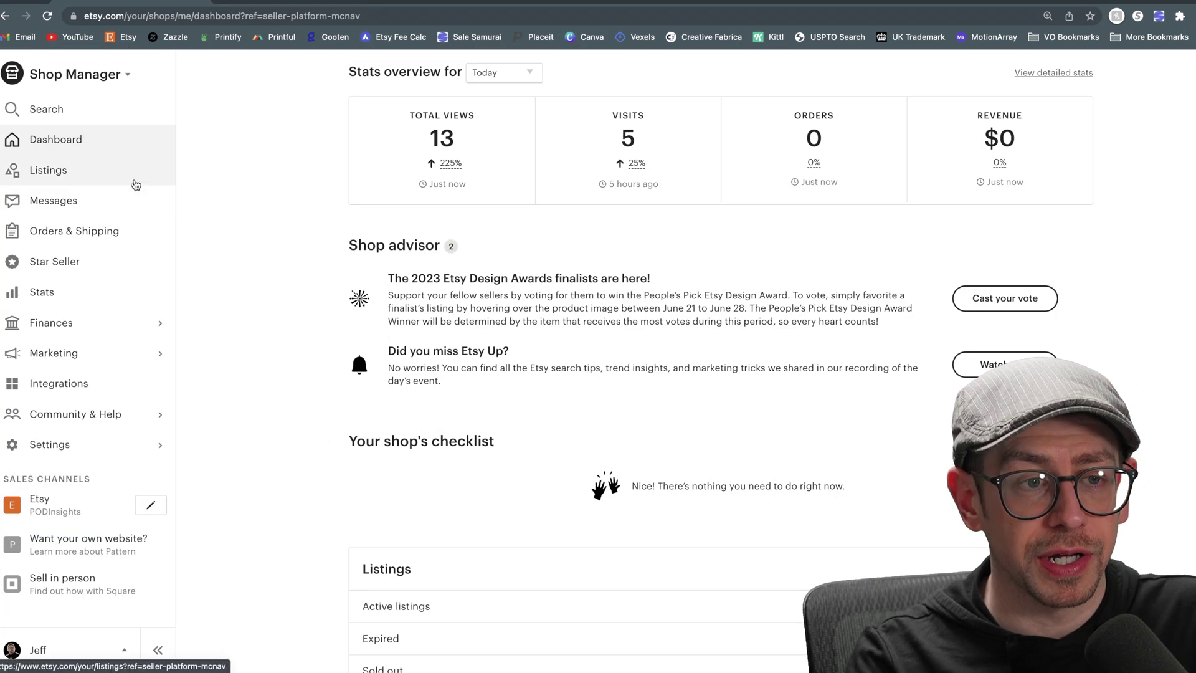
Step: Open the shop's listings page in Etsy Shop Manager
click(135, 184)
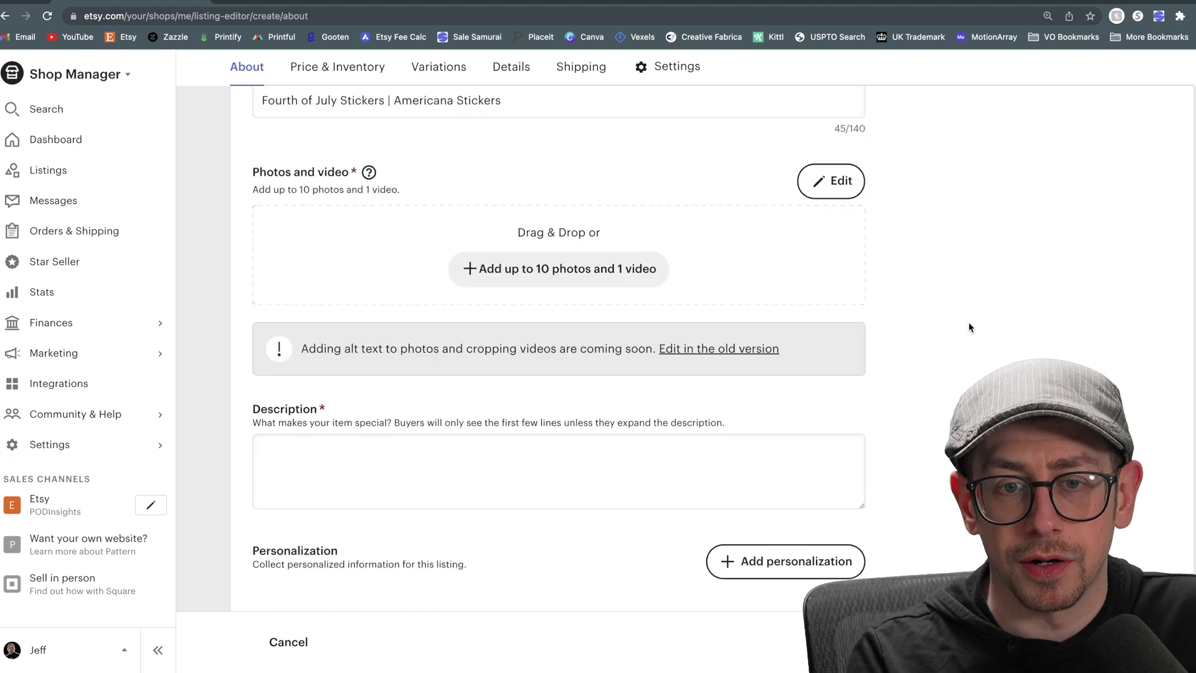
Step: In the new listing's core details, mark the item as made by another company or person, a finished product, and Made To Order
scroll(969, 327, down, 1)
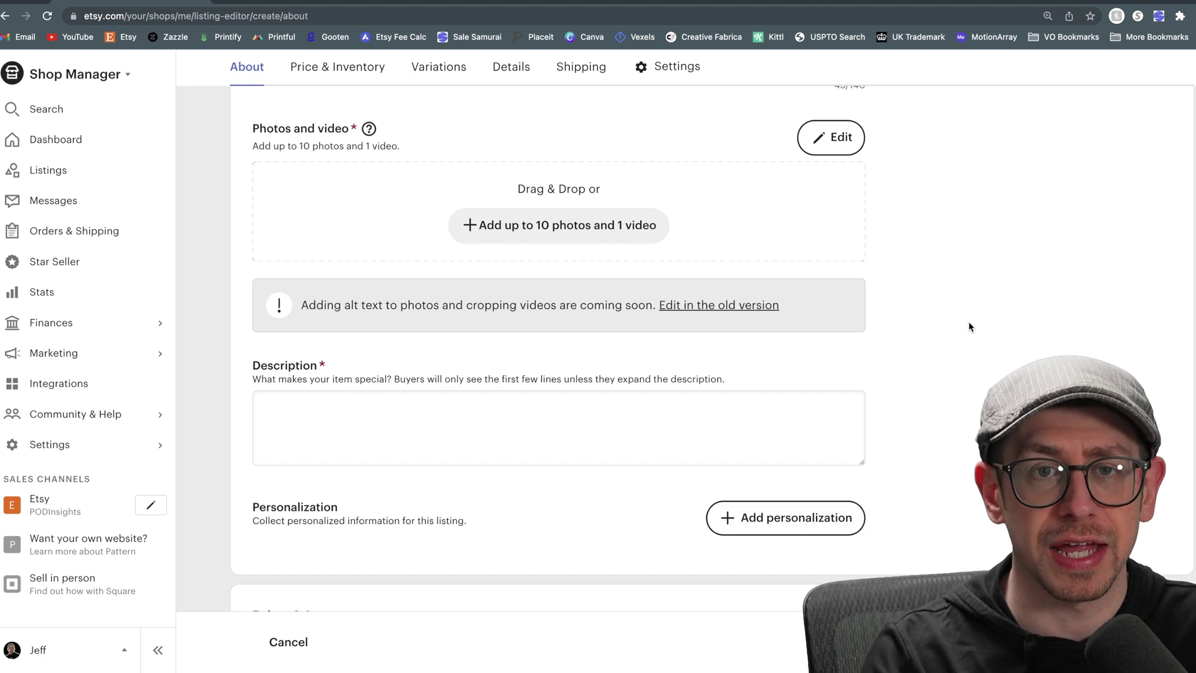
key(Tab)
click(1001, 310)
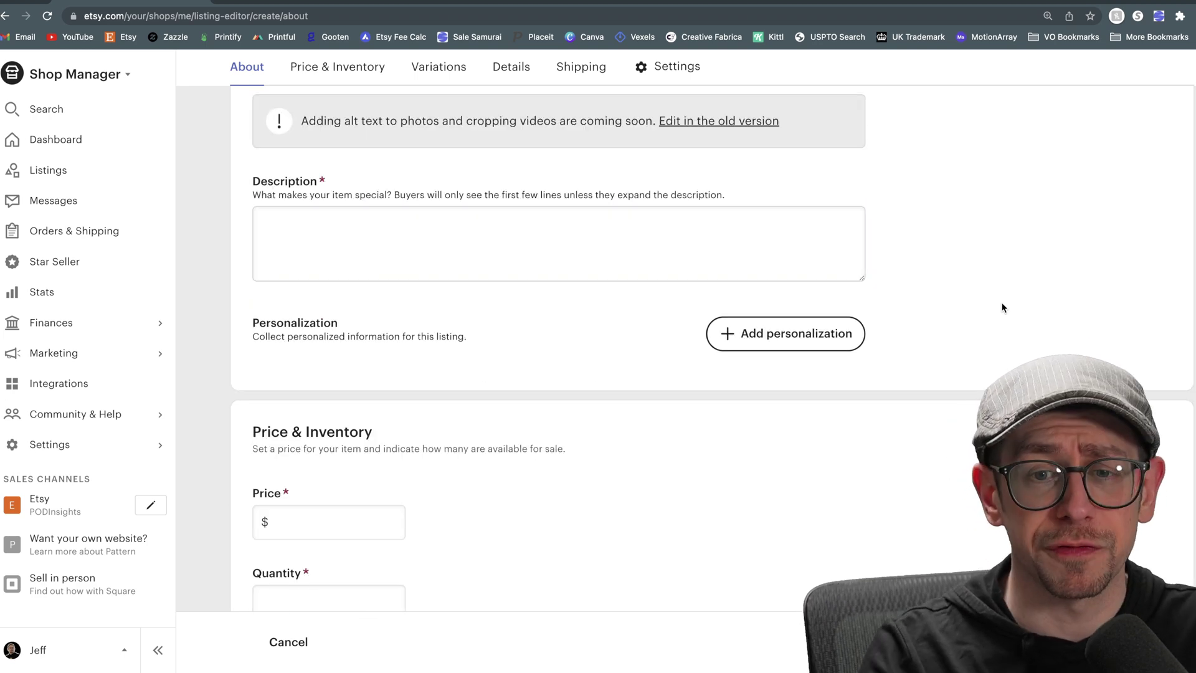
scroll(1000, 308, down, 2)
scroll(515, 413, down, 4)
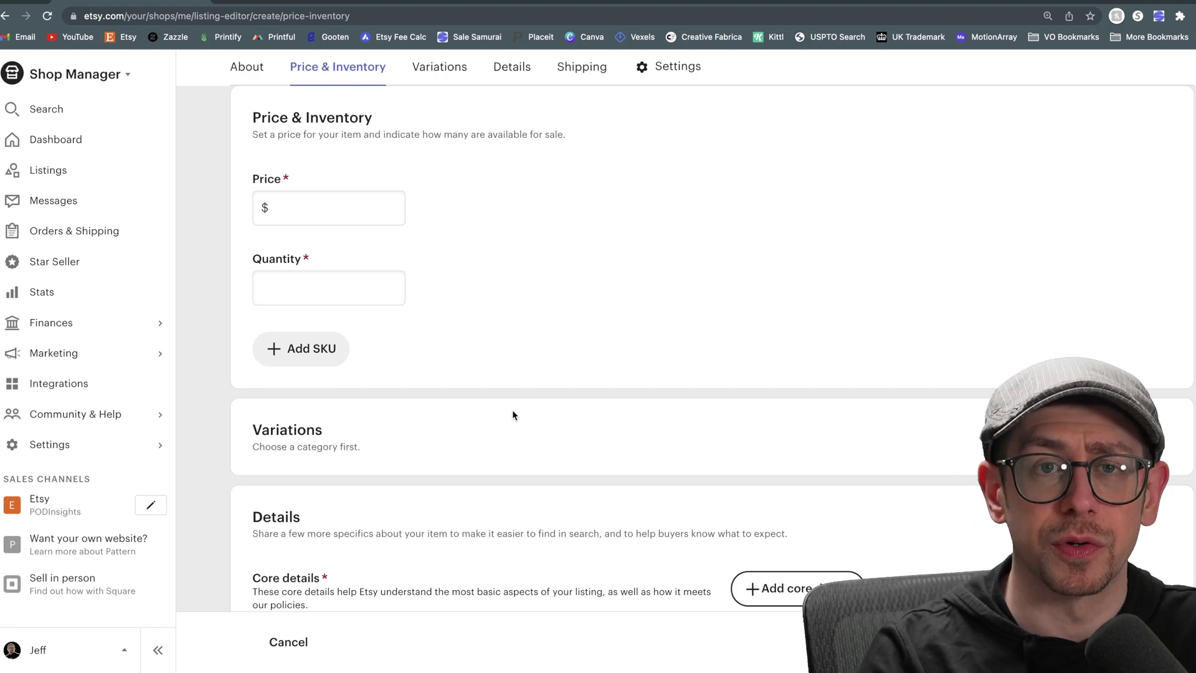
scroll(508, 408, down, 2)
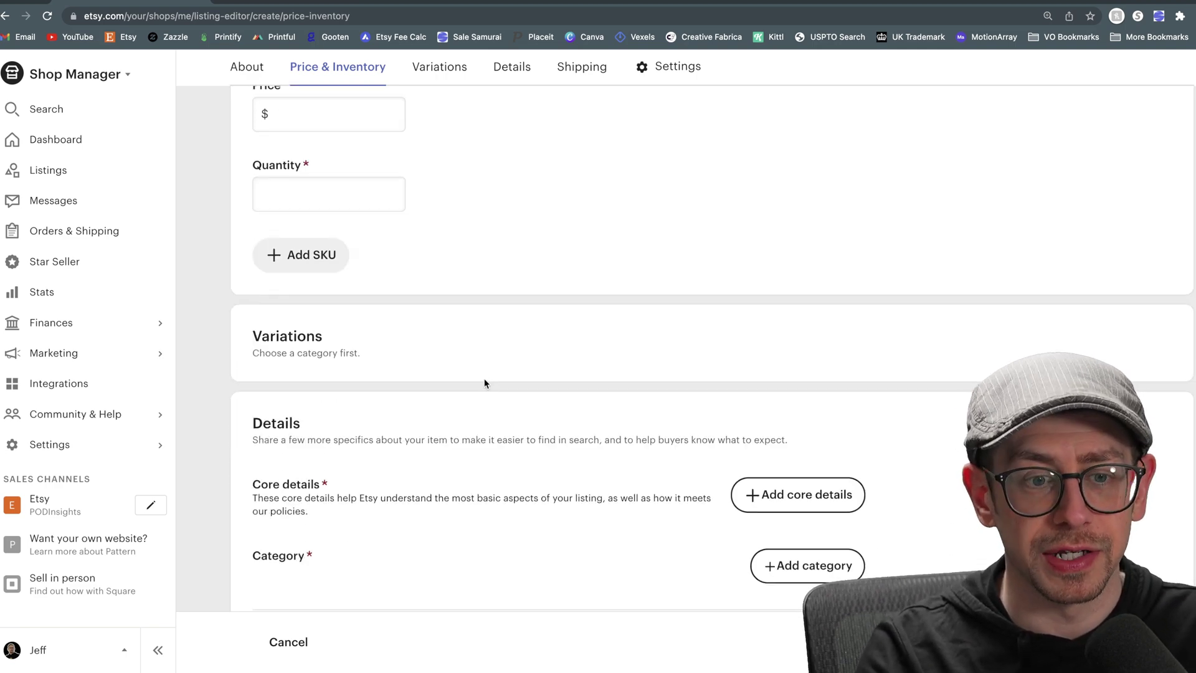
scroll(485, 381, down, 4)
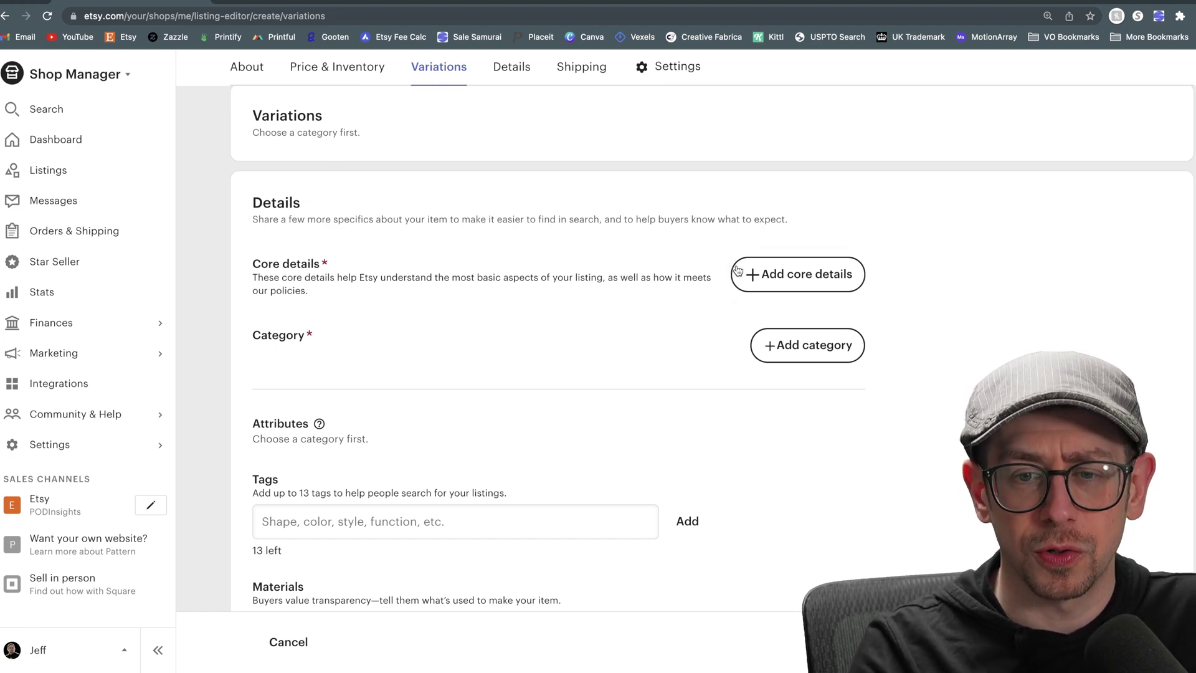
click(798, 274)
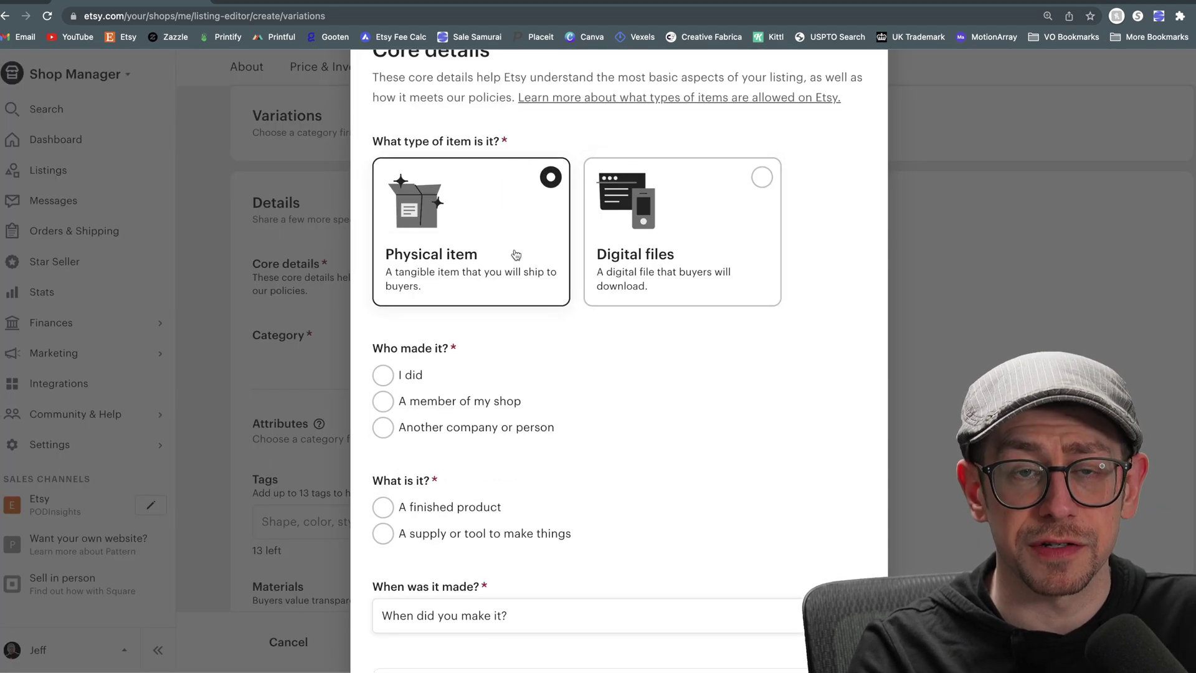
scroll(513, 255, down, 3)
click(495, 264)
scroll(589, 288, down, 1)
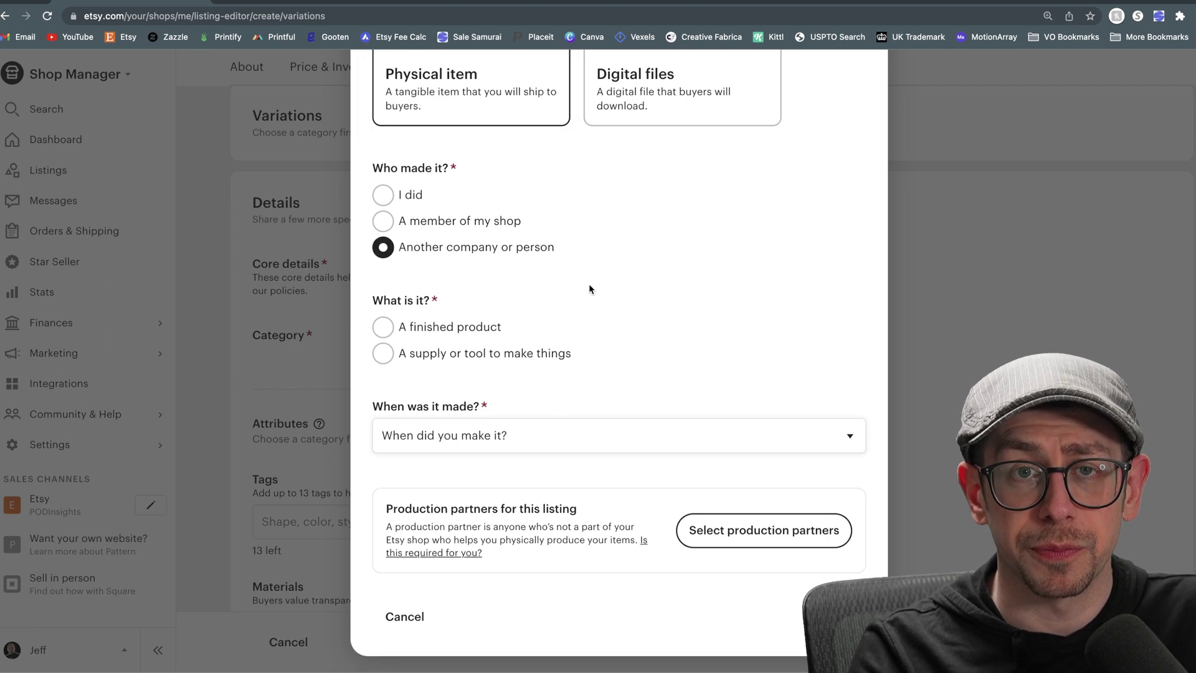
click(488, 321)
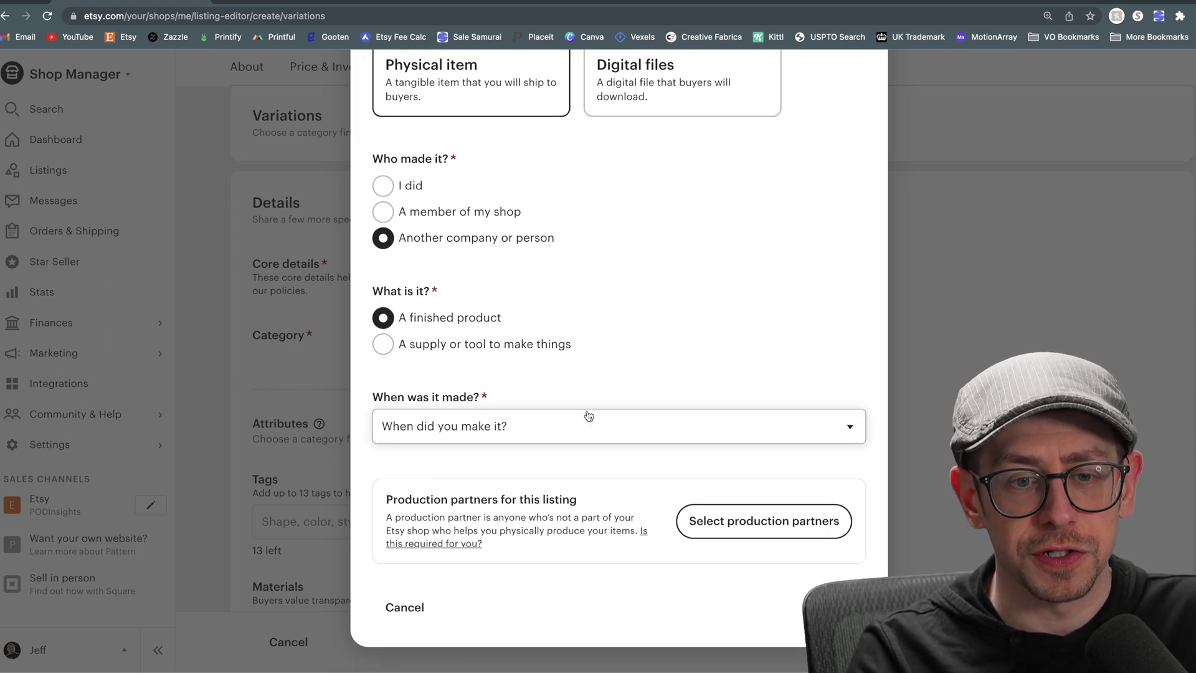
click(589, 436)
click(579, 460)
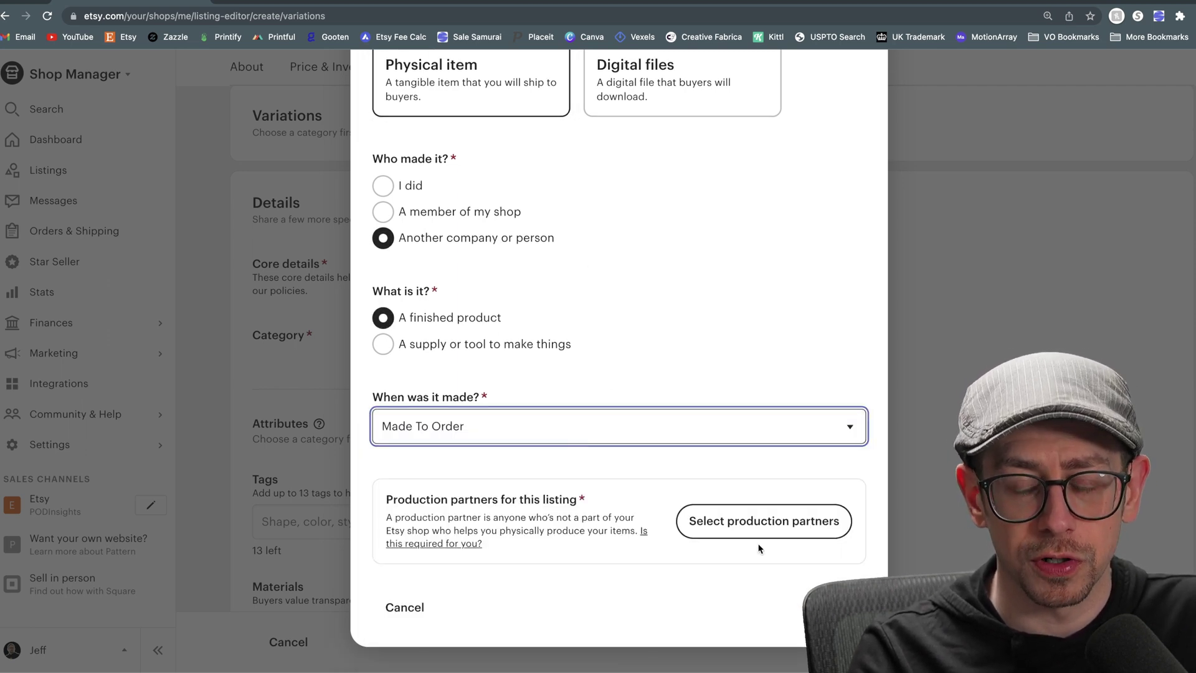
Step: Select Printify as the listing's production partner and save the core details
click(774, 529)
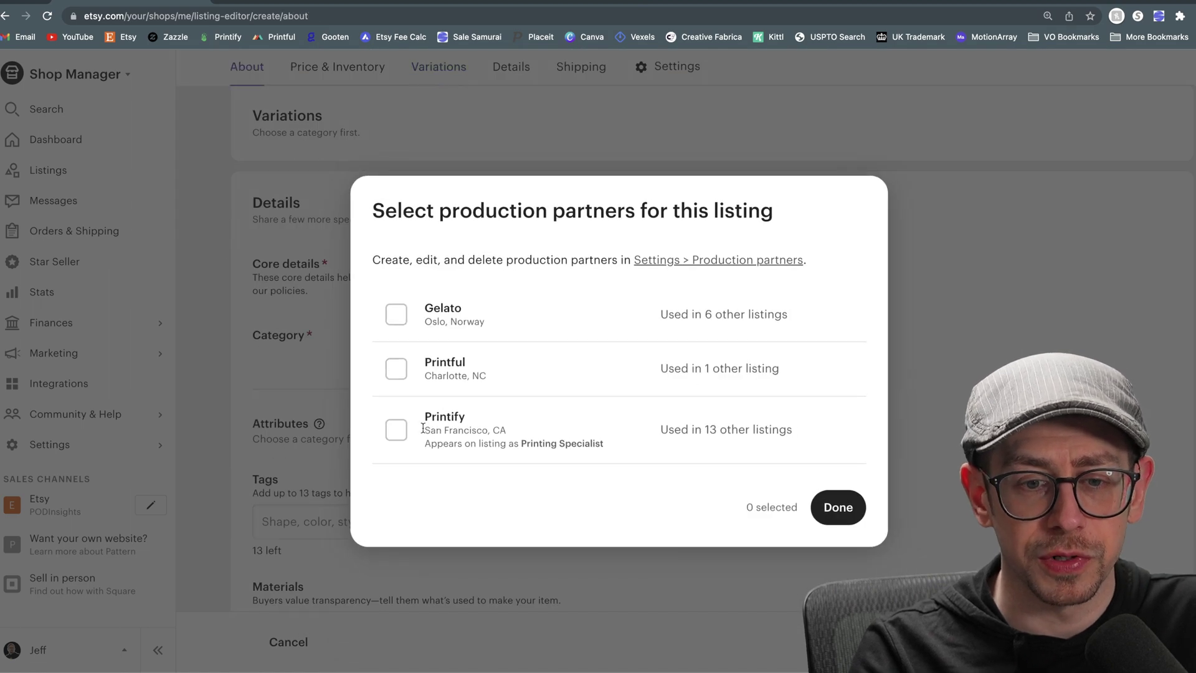
click(396, 430)
click(838, 506)
scroll(879, 502, down, 2)
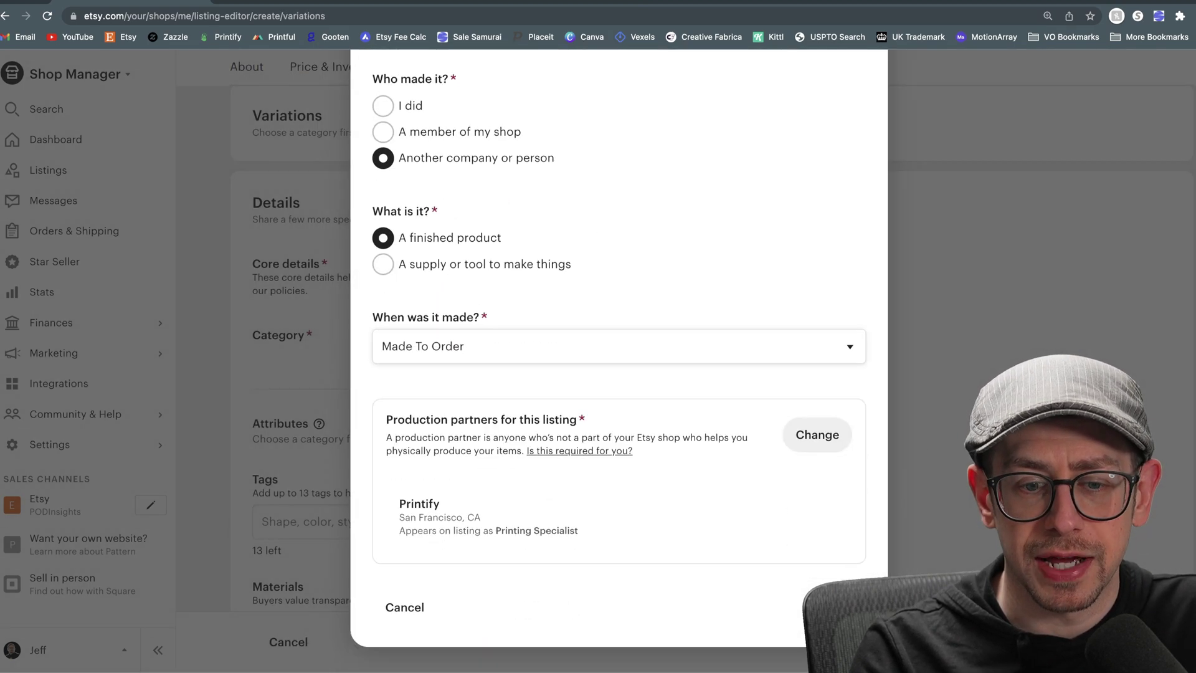
click(834, 642)
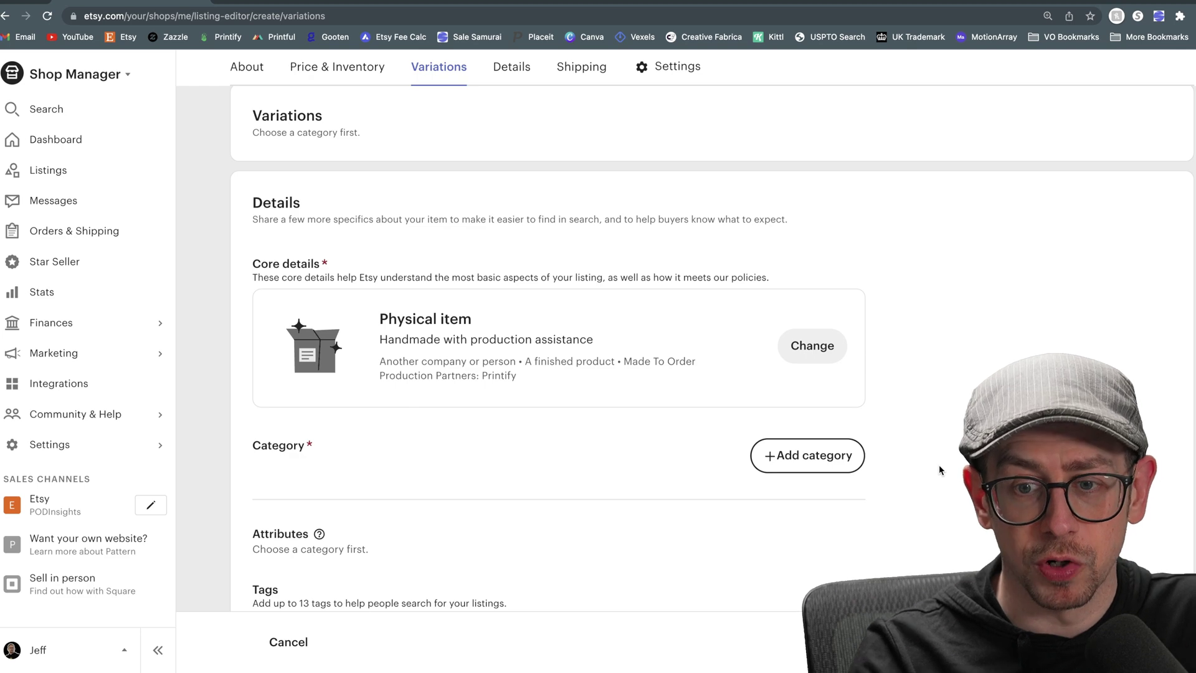
Step: Search the categories for sticker and set the listing's category to Stickers under Paper & Party Supplies
click(850, 456)
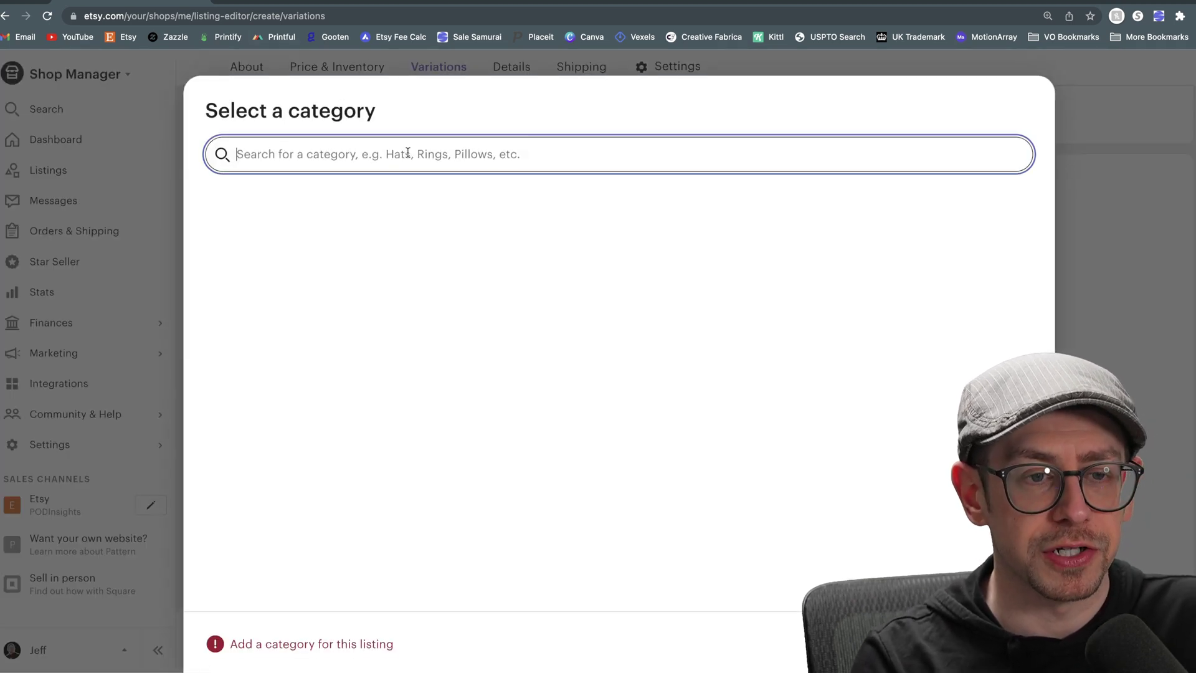
text(sticker)
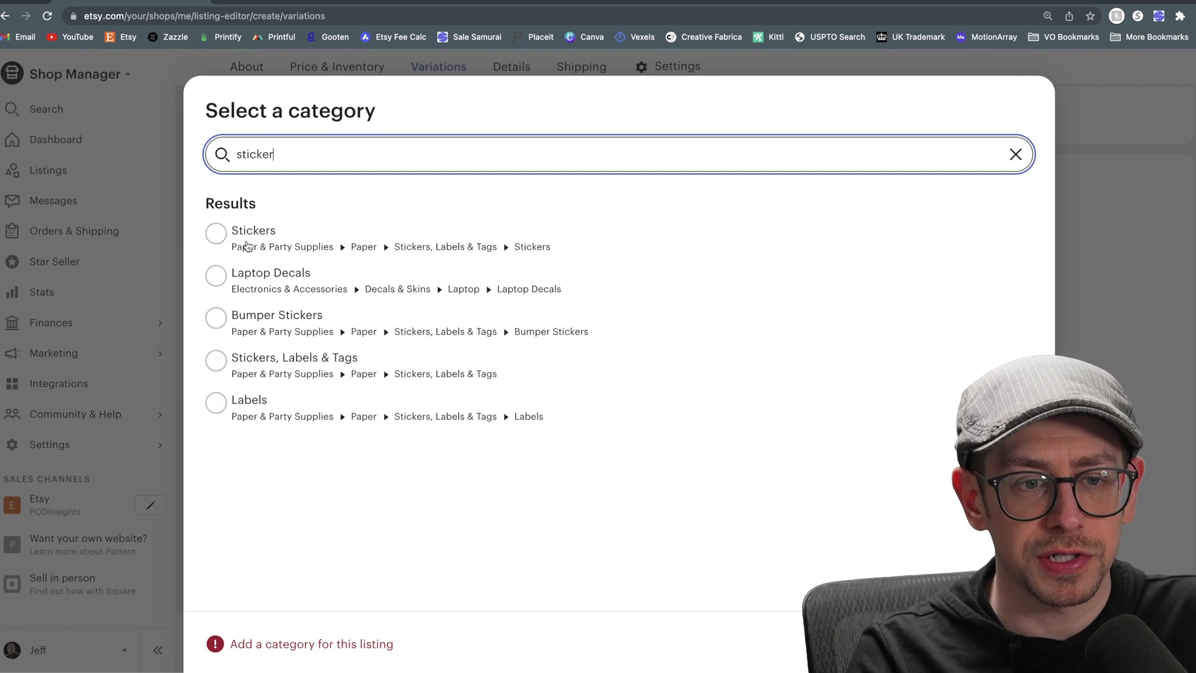
click(218, 245)
click(990, 641)
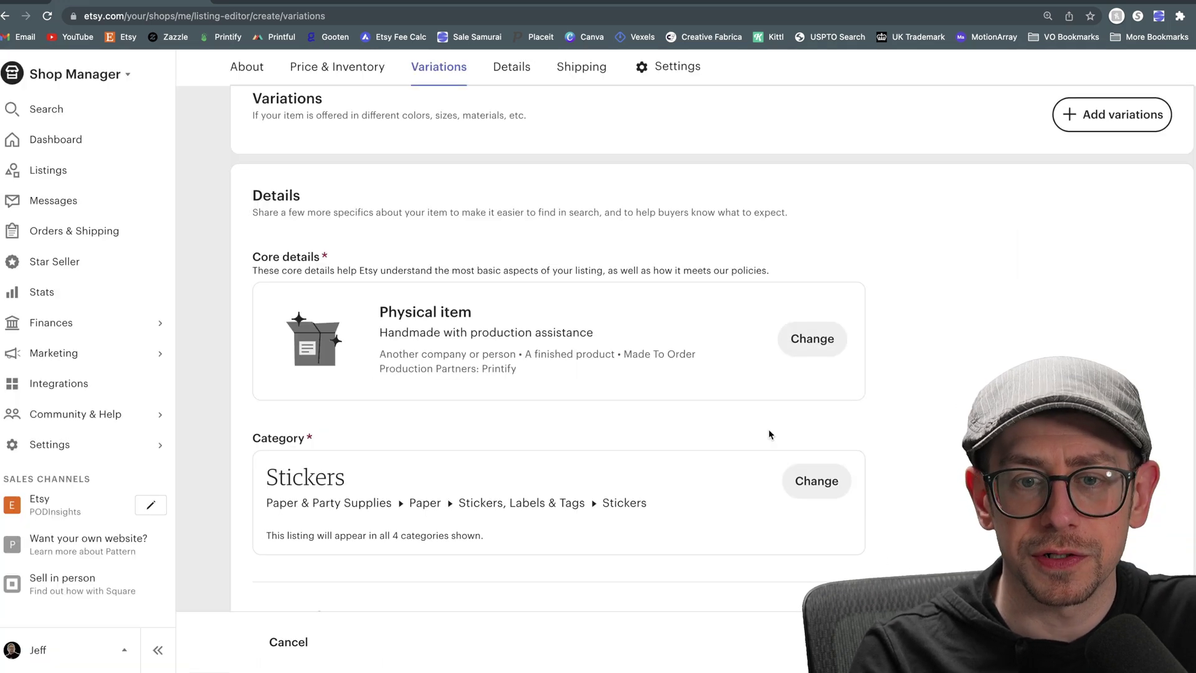
Step: Create a custom variation for the listing named Sticker Size
scroll(872, 424, up, 3)
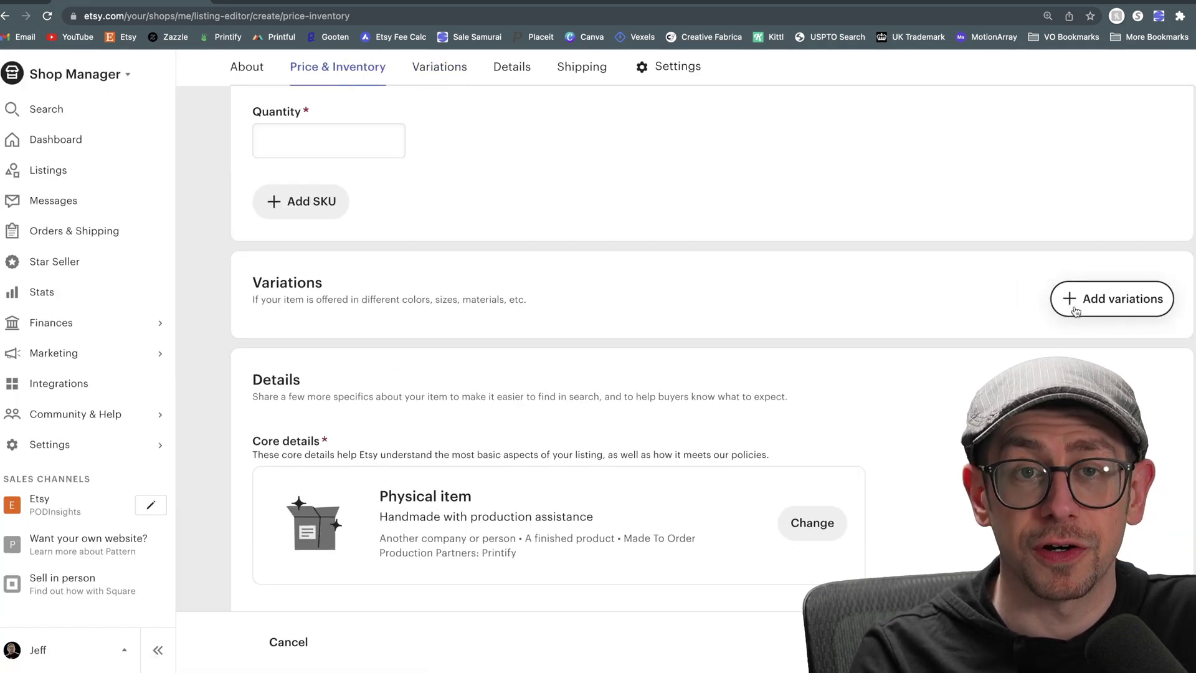
scroll(1077, 305, down, 1)
click(1078, 300)
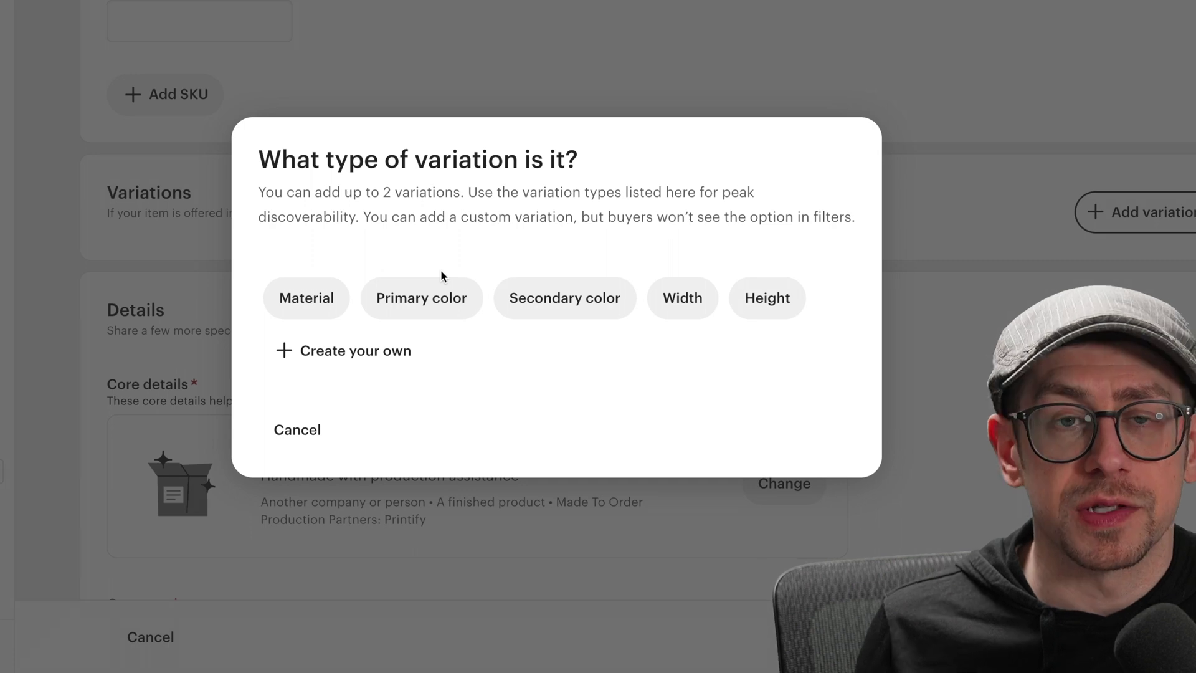
click(378, 363)
click(384, 173)
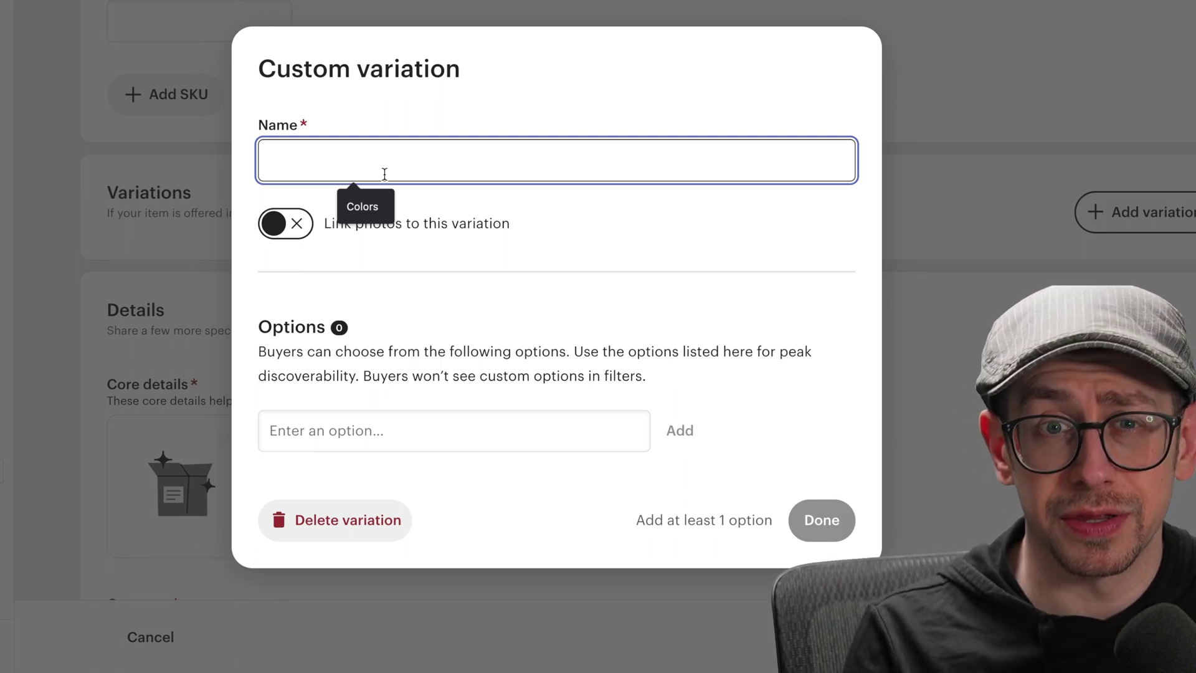
text(Sticker Size)
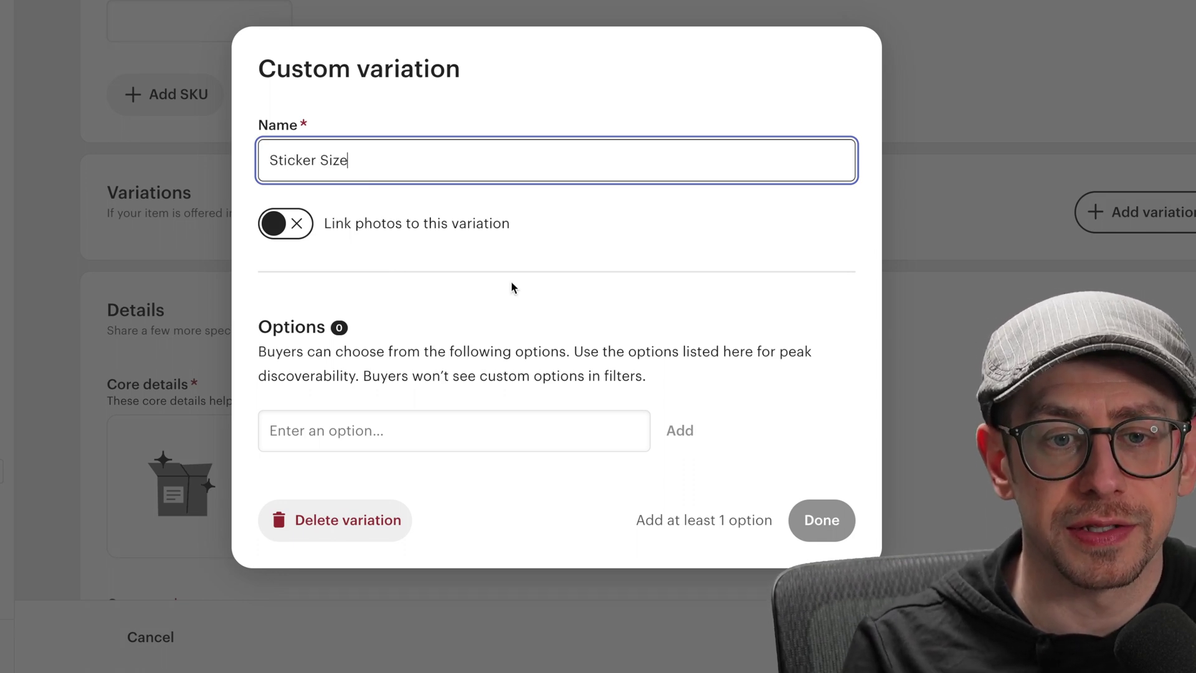
click(614, 296)
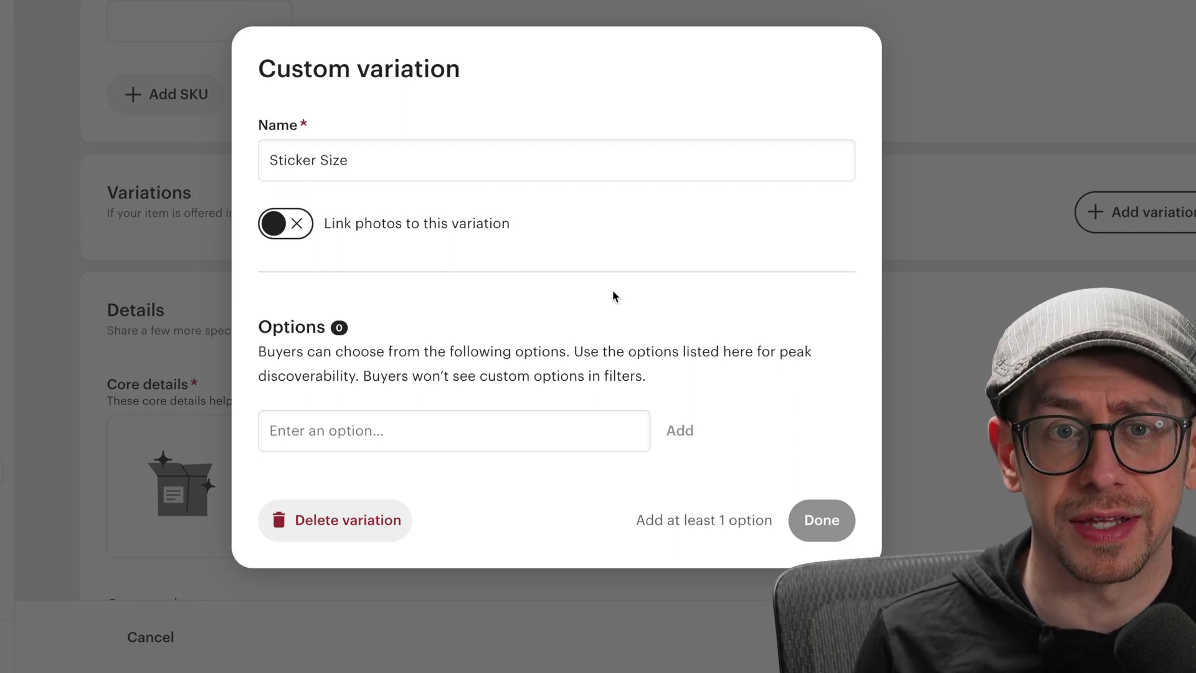
Step: Add the options 2x2 inch, 3x3 inch and 4x4 inch to the Sticker Size variation and finish it
key(Tab)
text(2x)
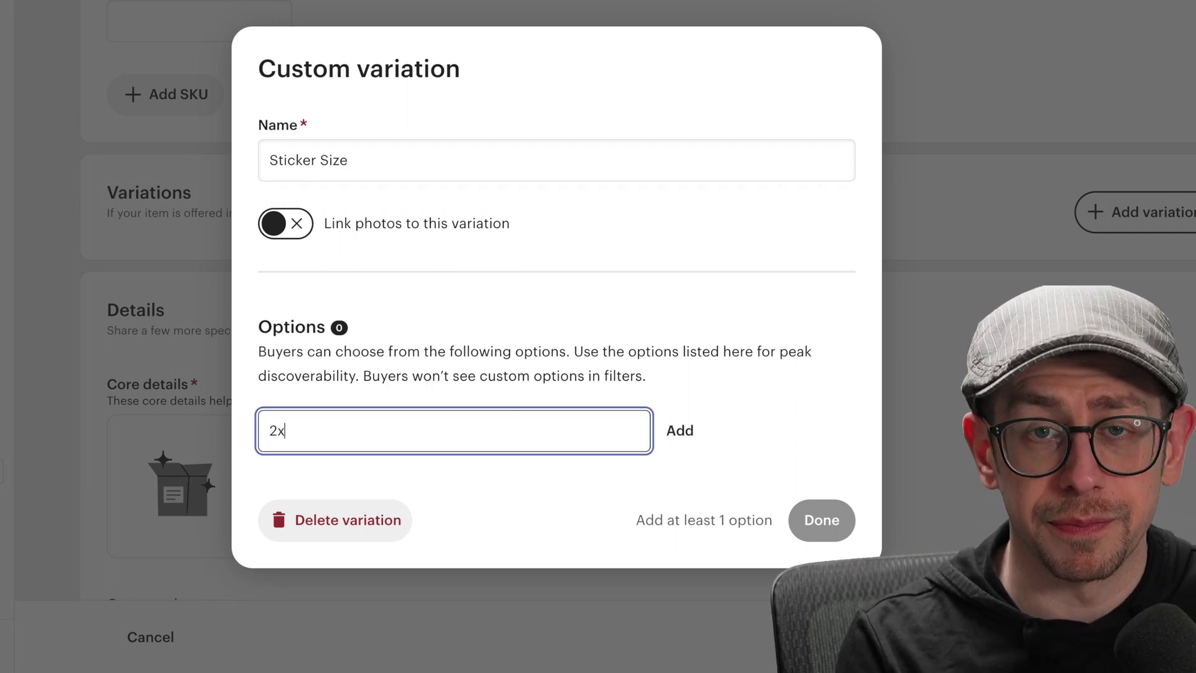
text(2 inch)
key(Return)
text(3.)
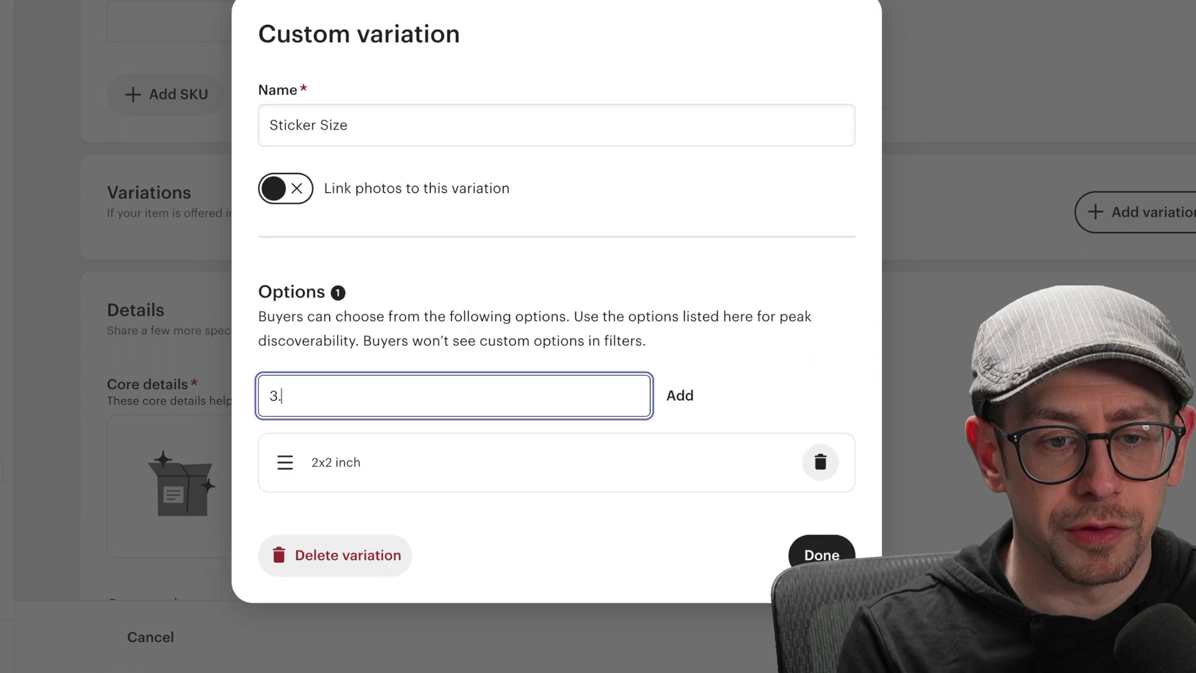
text(3 inch)
key(Return)
text(4x4)
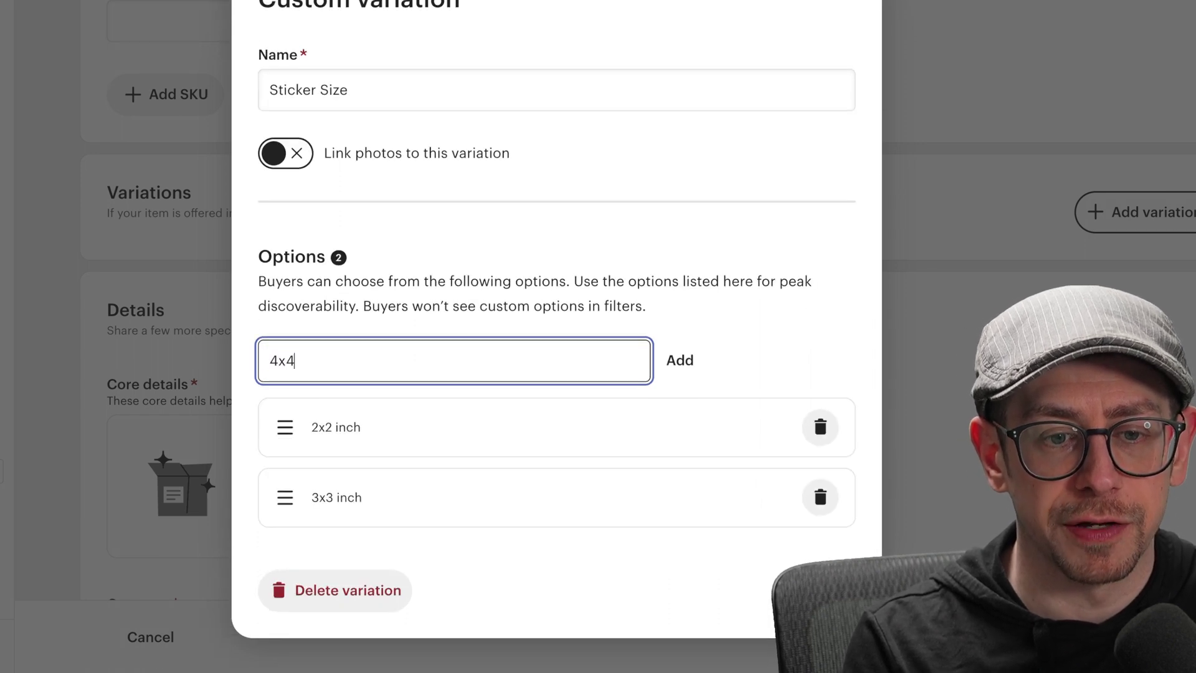
key(Return)
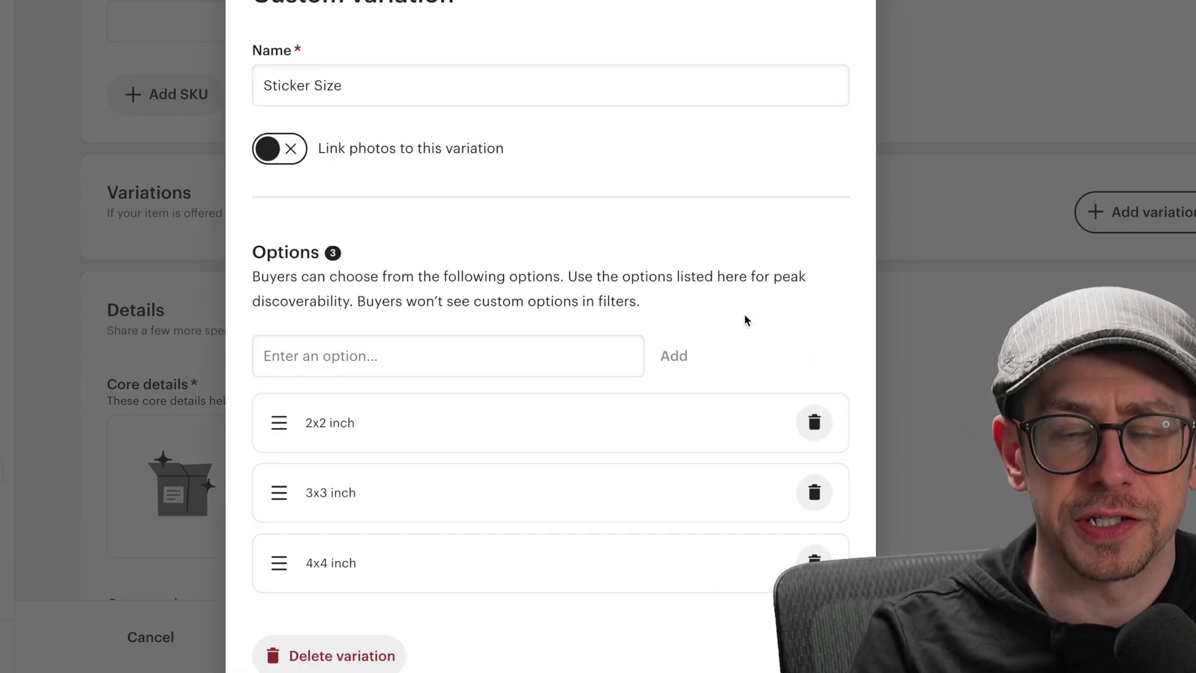
scroll(742, 334, down, 2)
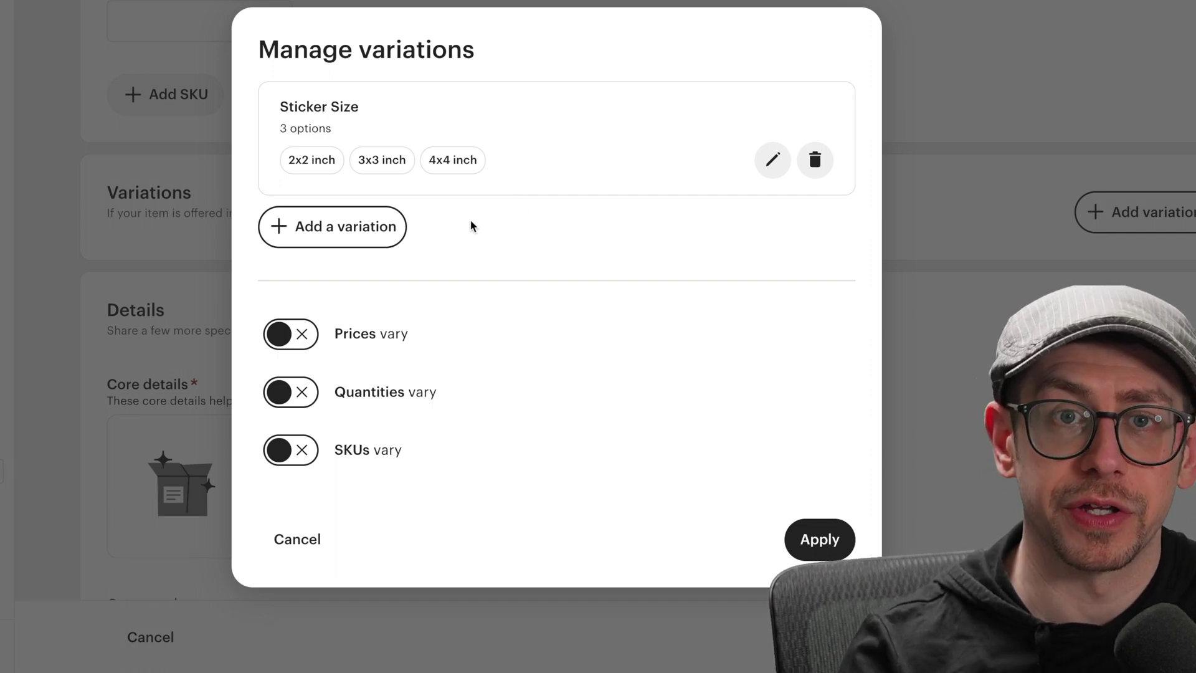
Step: Create a second custom variation for the sticker packs with the options Design 1 - 2 Pack through Design 4 - 2 Pack
click(394, 225)
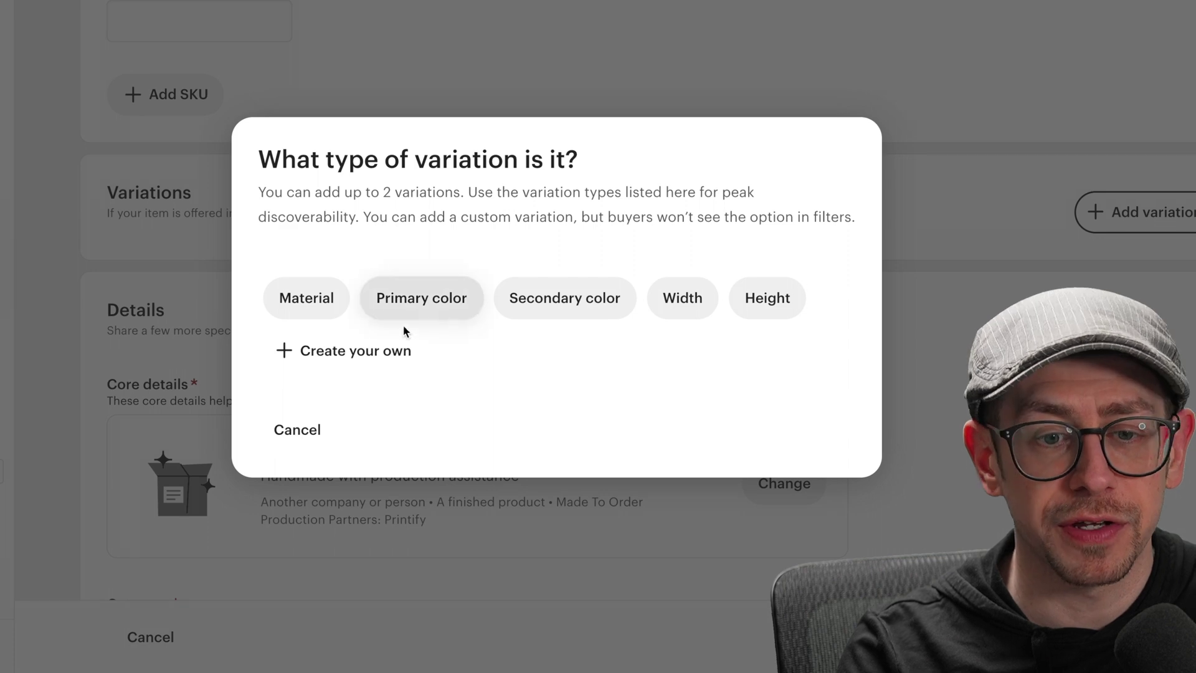
click(391, 352)
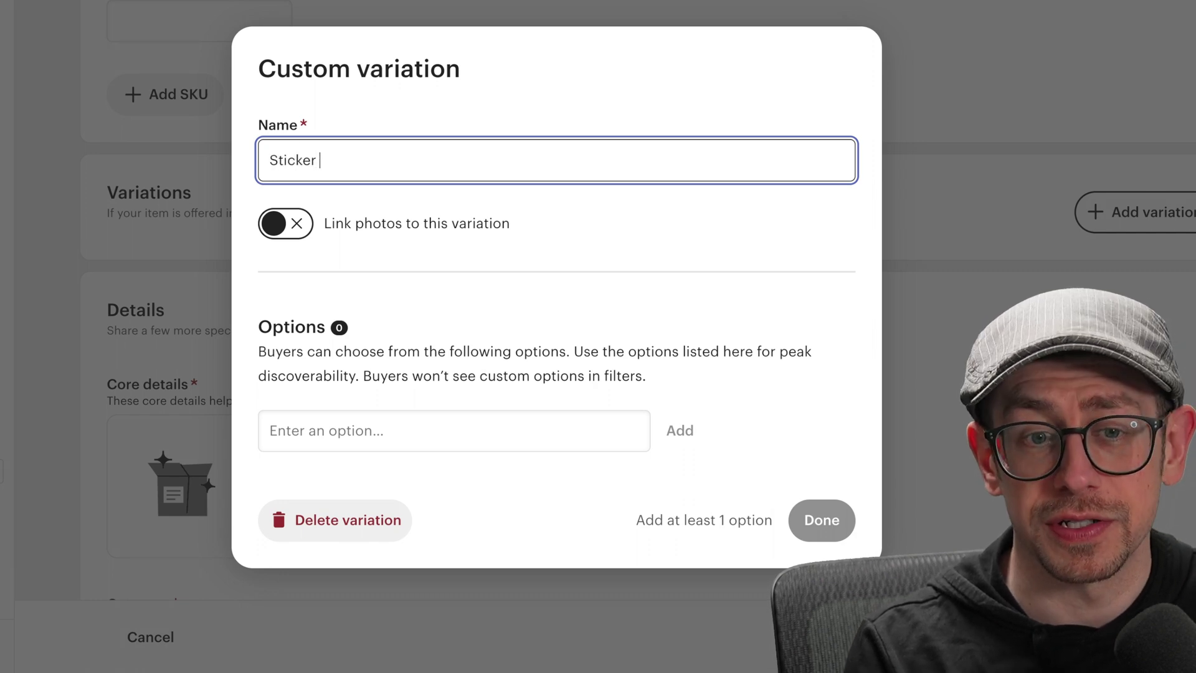
text(k)
key(Tab)
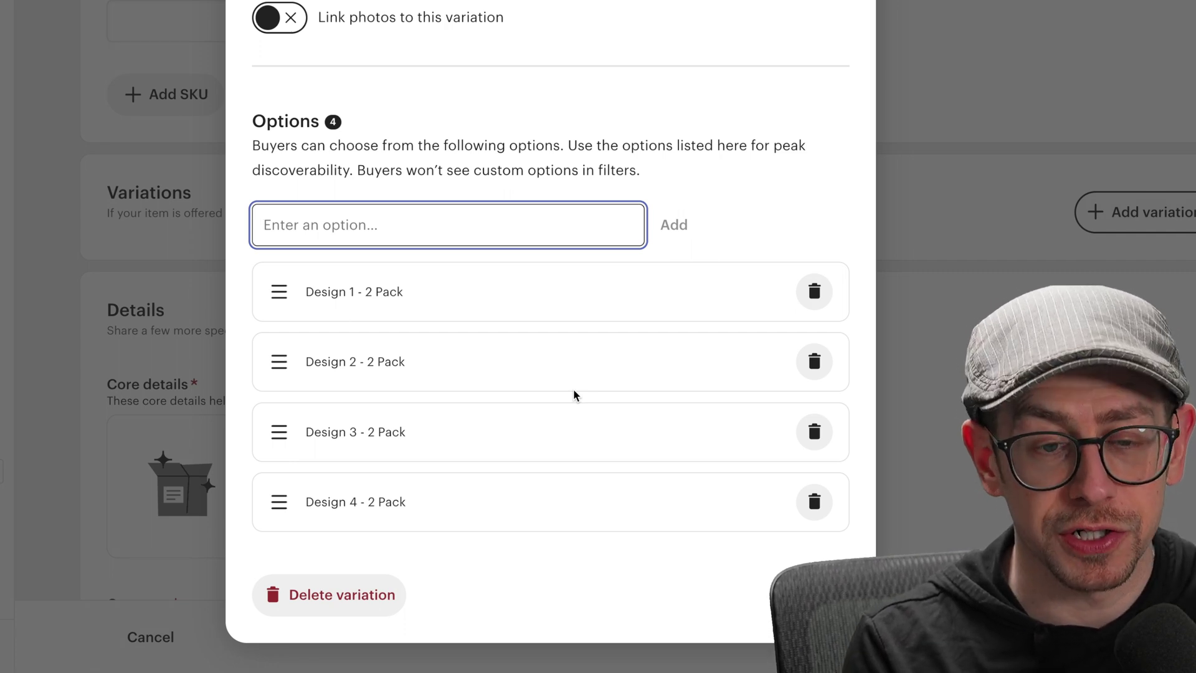
Step: Add the bundle options 1 of Each Design (4), 2 of Each (8) and 3 of Each (12) to the second variation
text(1 of Each Design (4))
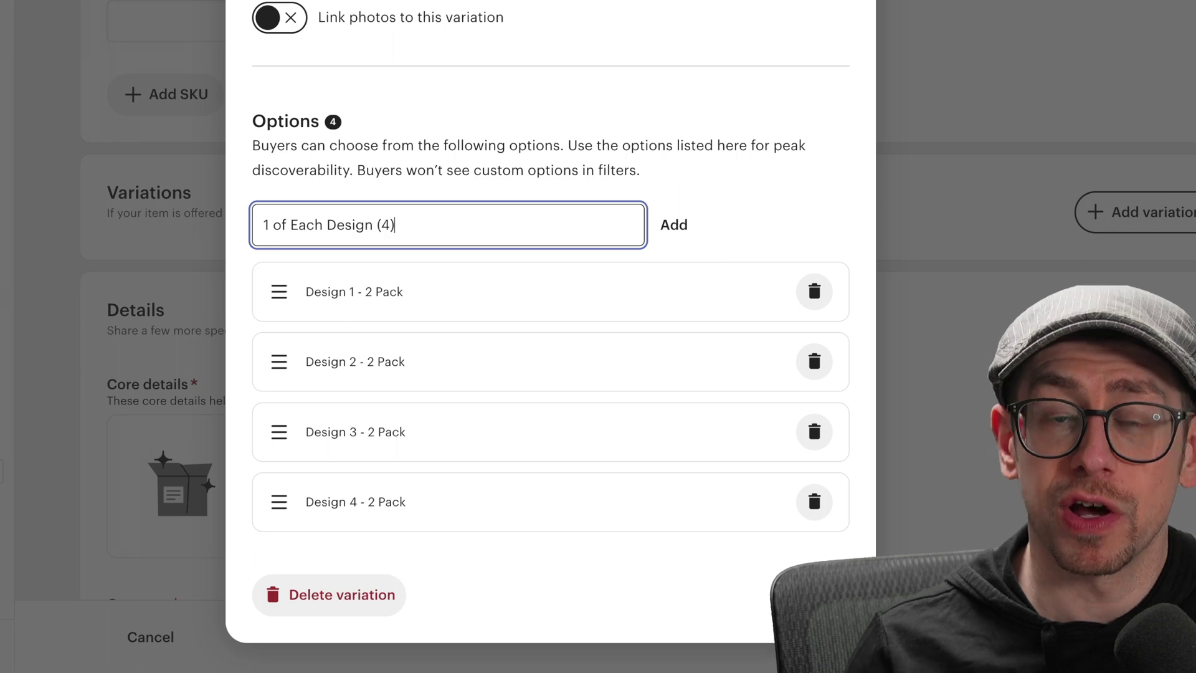
key(Return)
text(2 of )
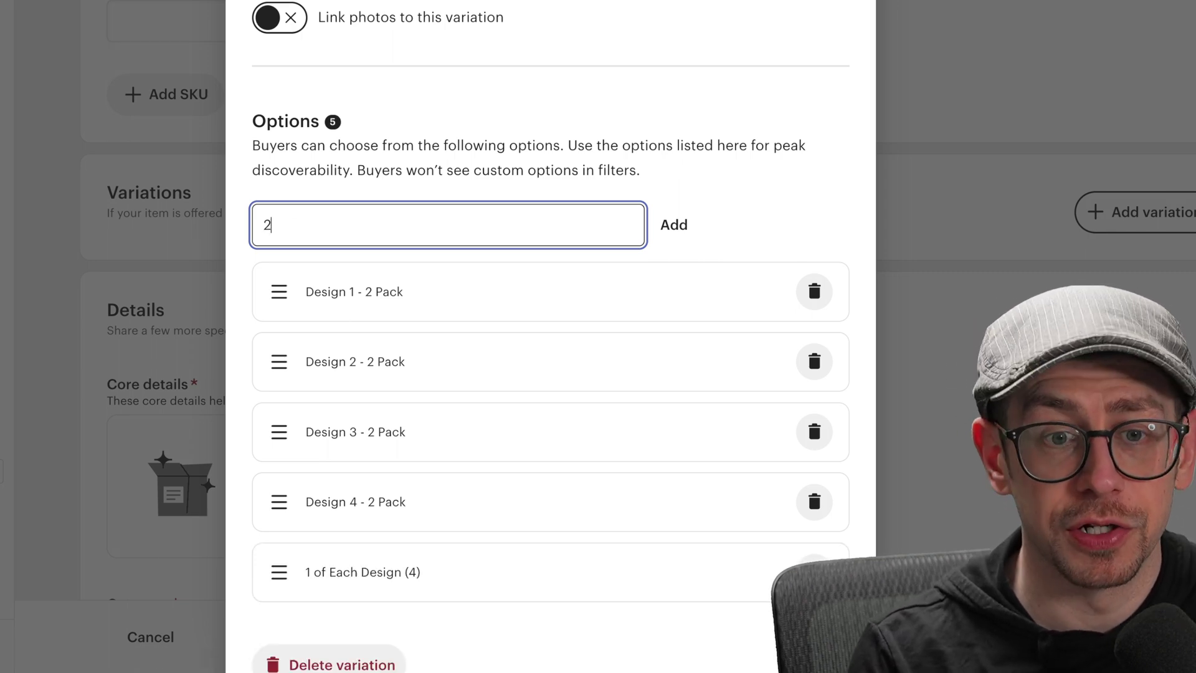
text(Each)
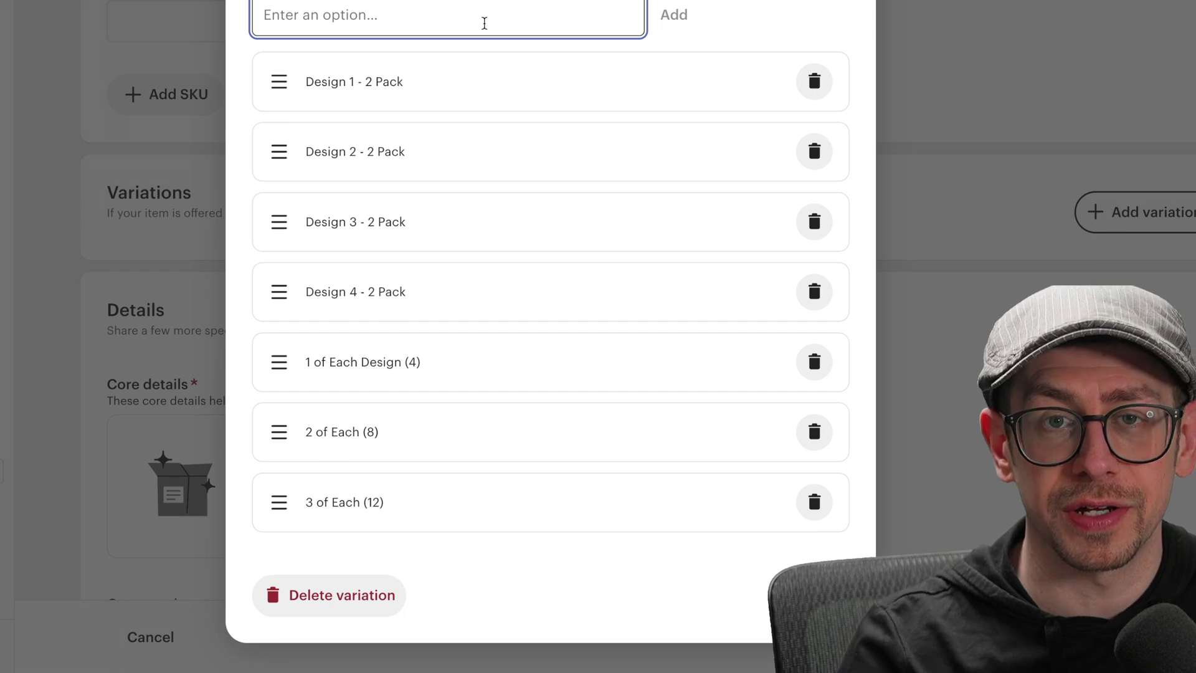
Step: Finish the Sticker Pack variation, make prices and quantities vary for each Sticker Size and Sticker Pack, and apply the variations
click(809, 595)
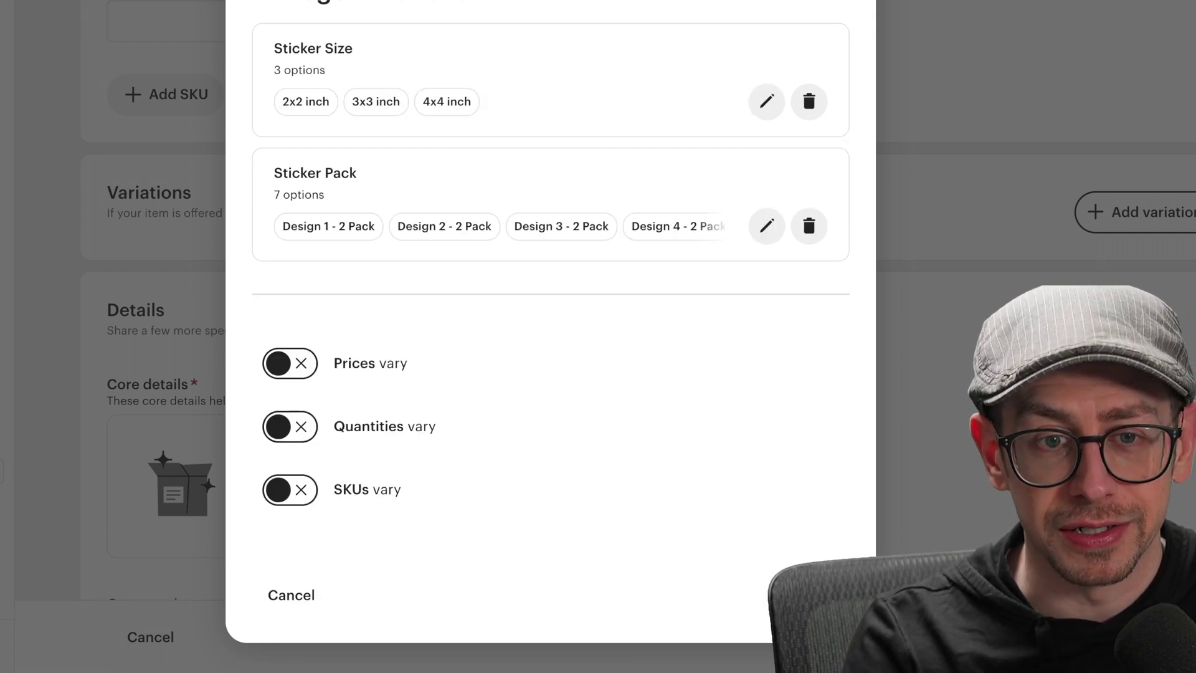
click(289, 366)
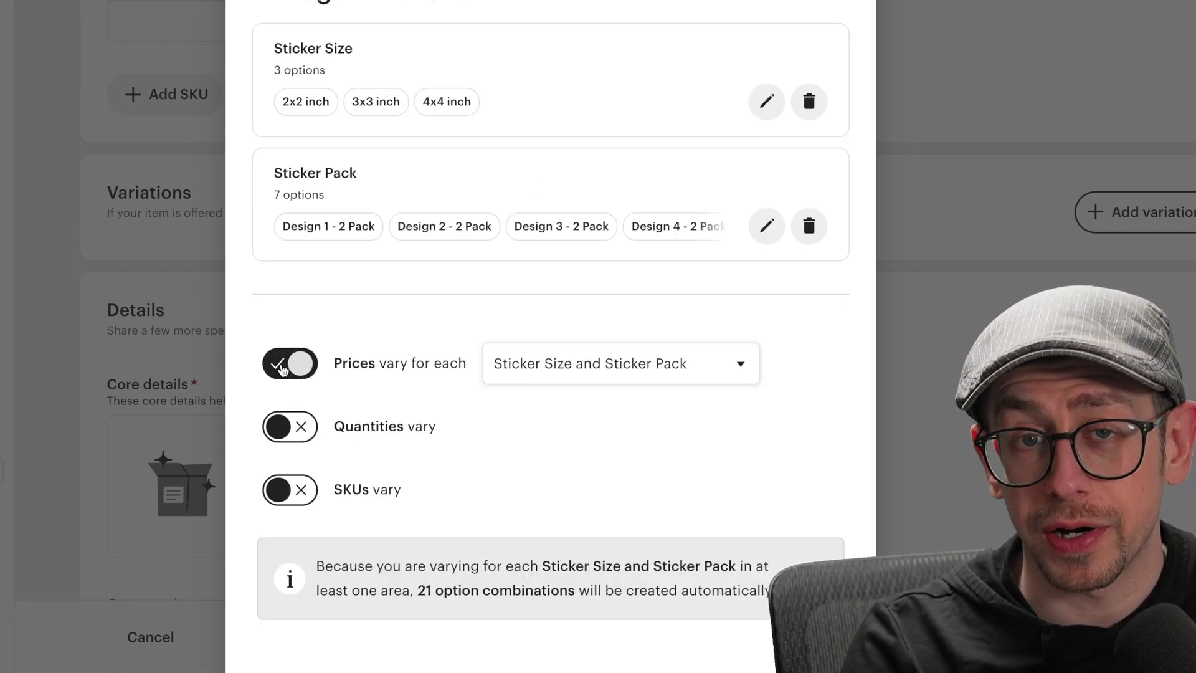
click(295, 429)
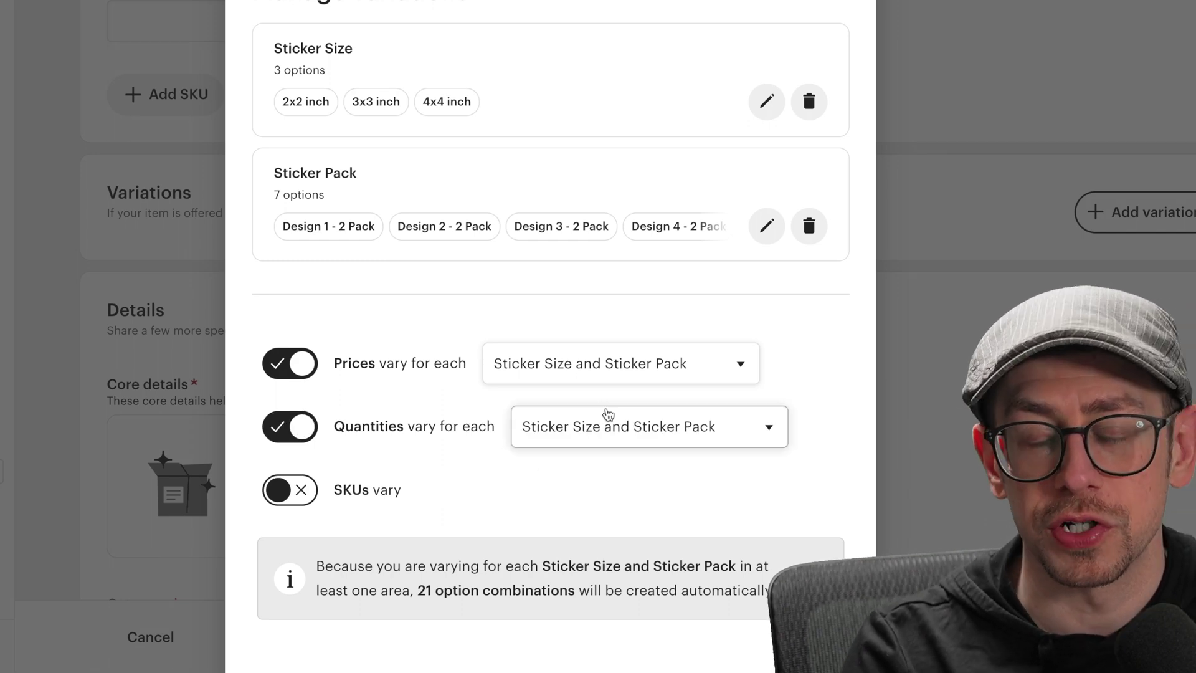
click(756, 367)
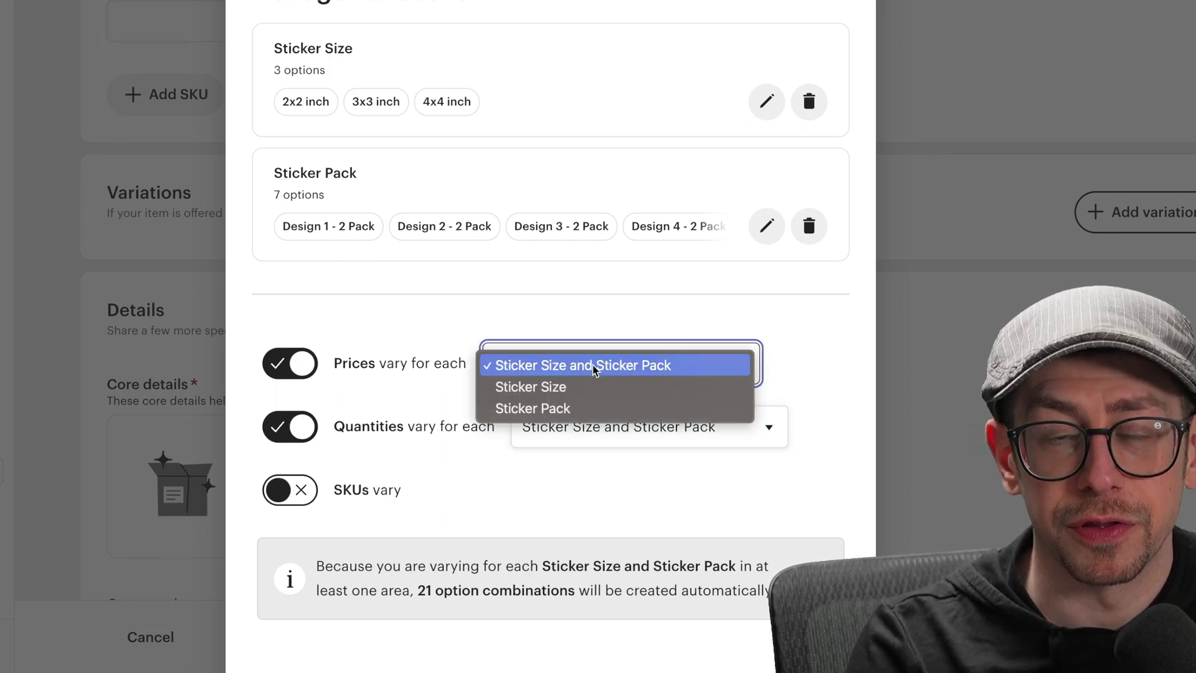
click(706, 327)
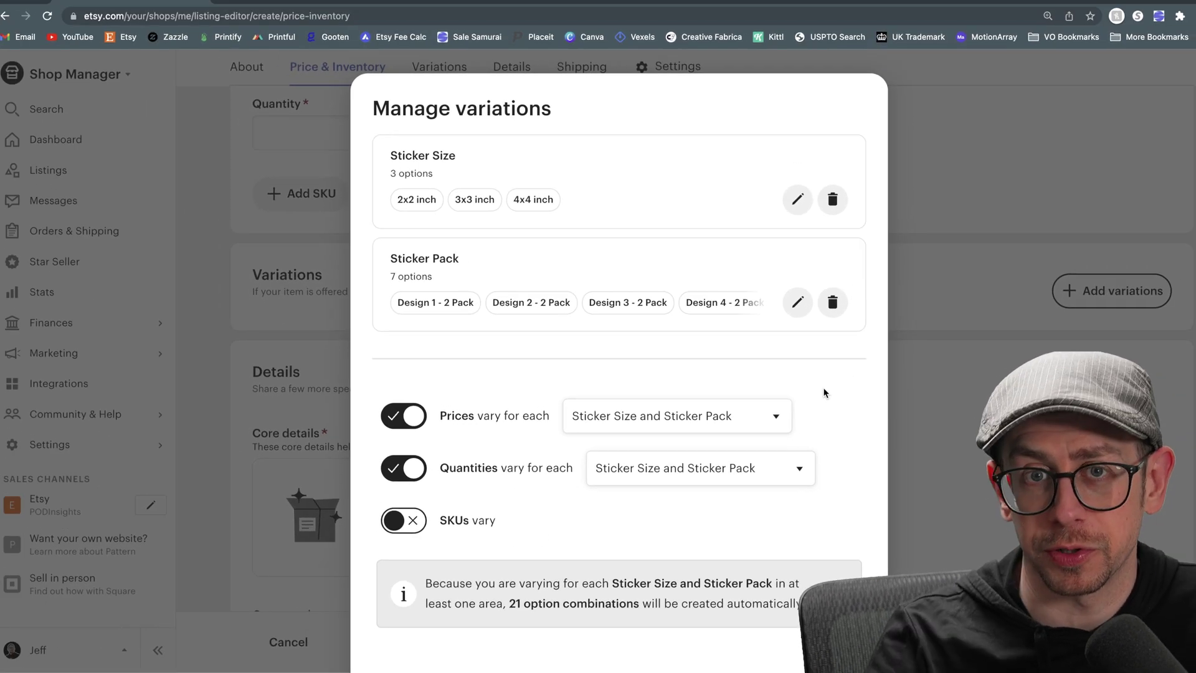
scroll(736, 573, down, 2)
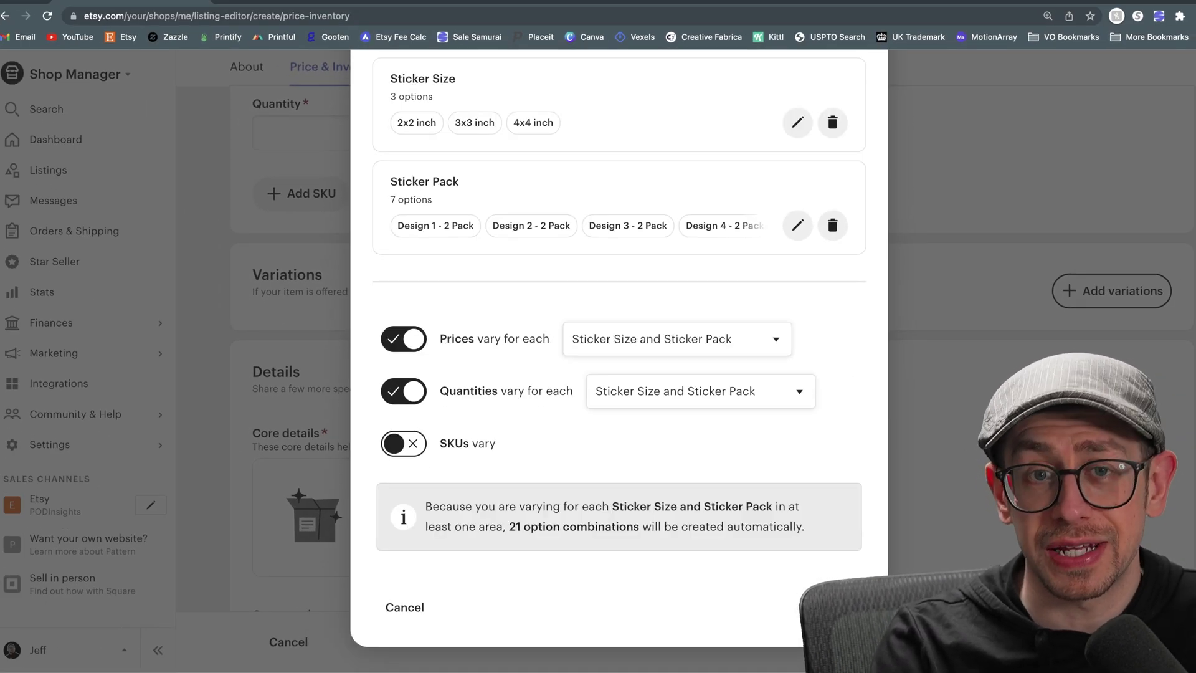
click(828, 607)
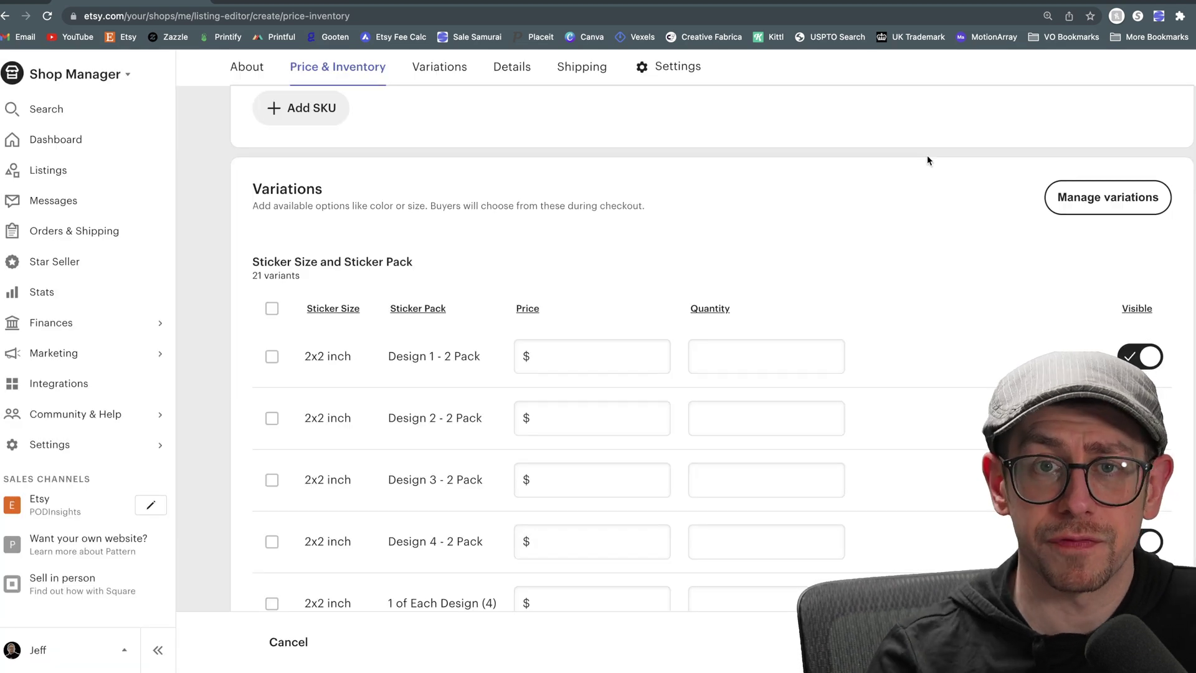
Step: Show all 21 variants and set the quantity of every variant to 999
scroll(927, 156, down, 2)
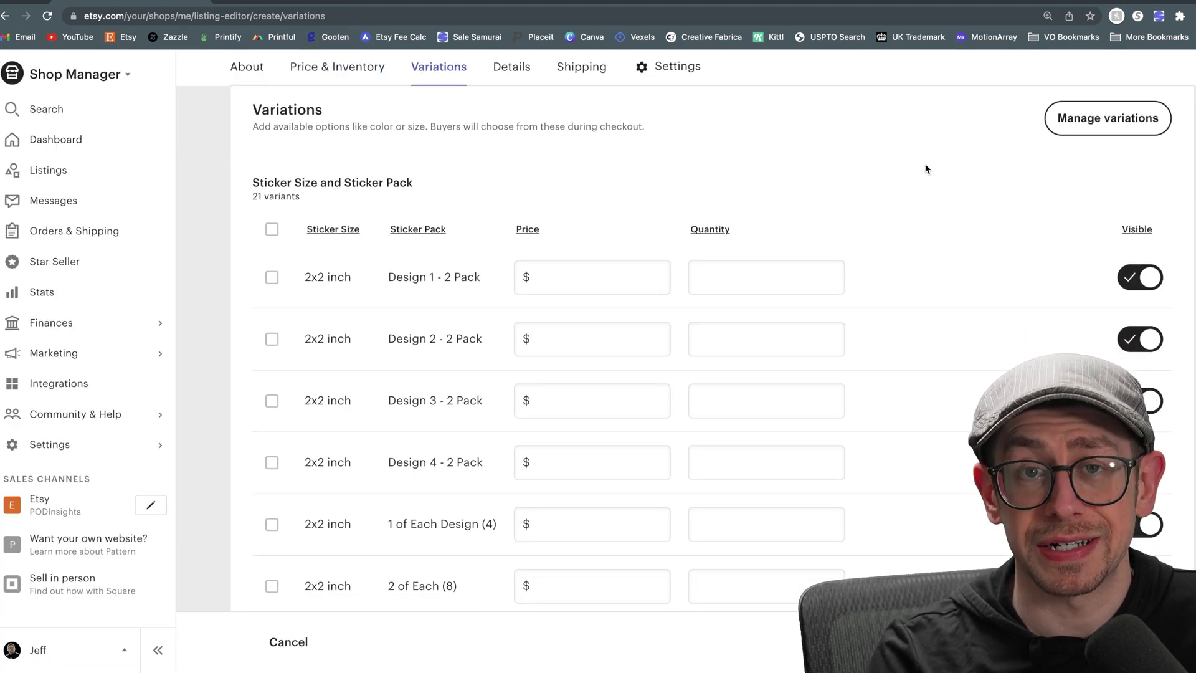
scroll(925, 173, down, 1)
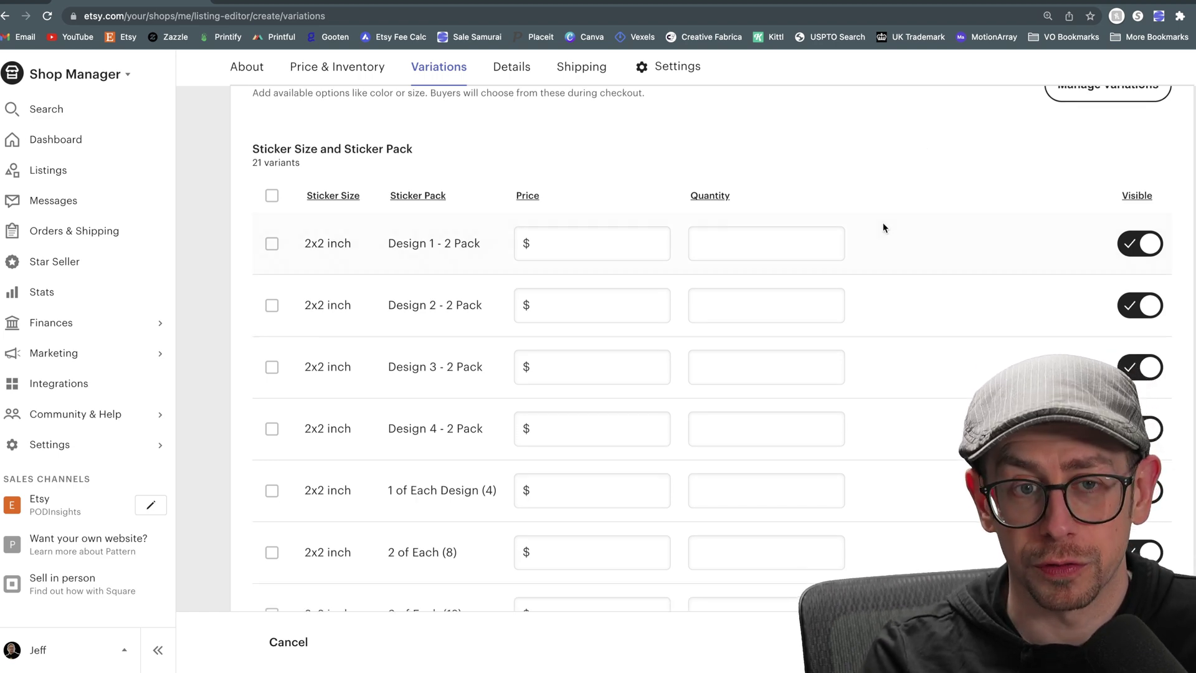
scroll(386, 421, down, 1)
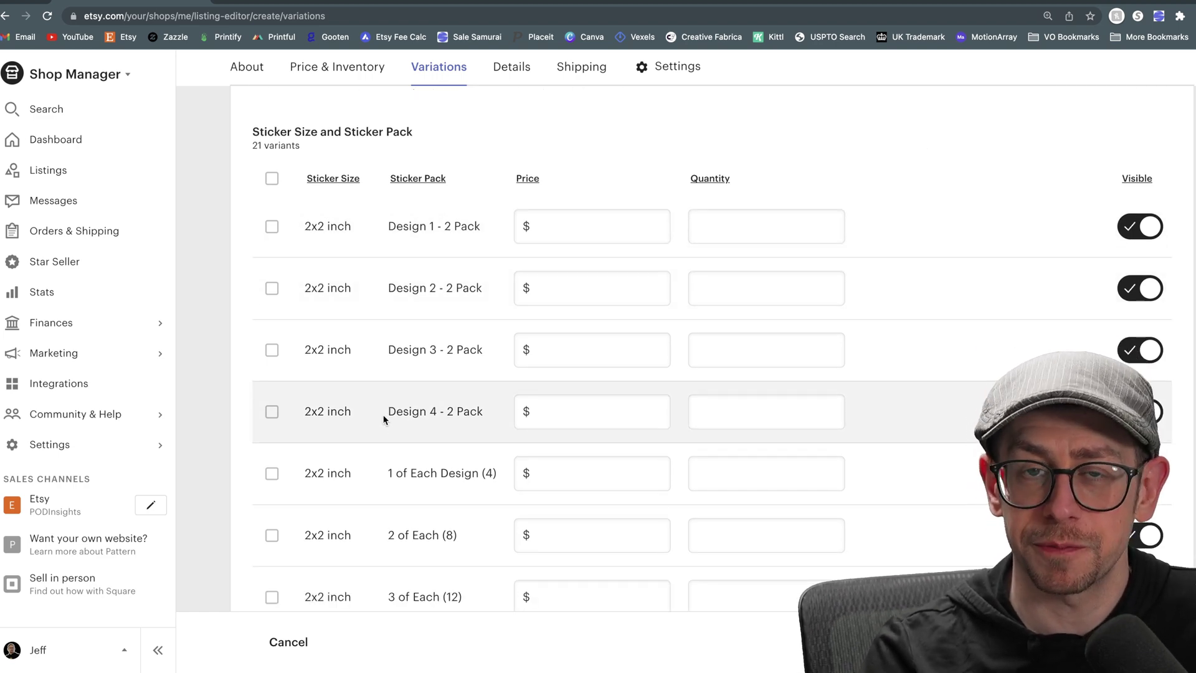
scroll(354, 274, down, 5)
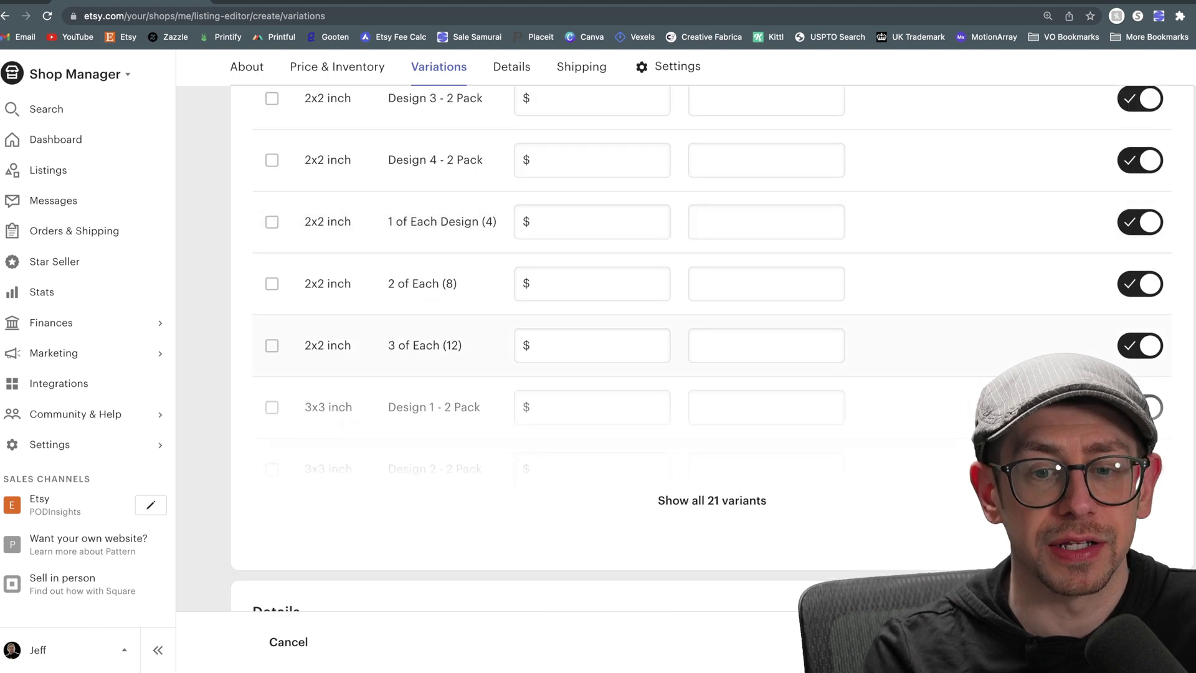
click(738, 505)
scroll(716, 405, up, 6)
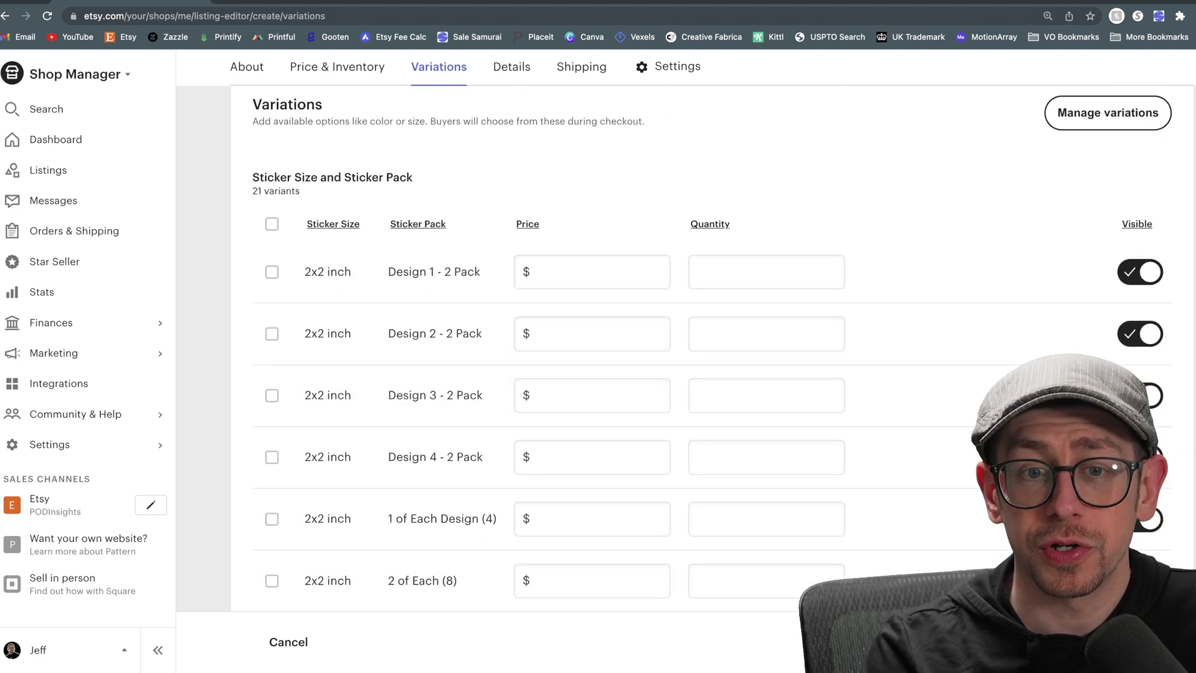
click(759, 277)
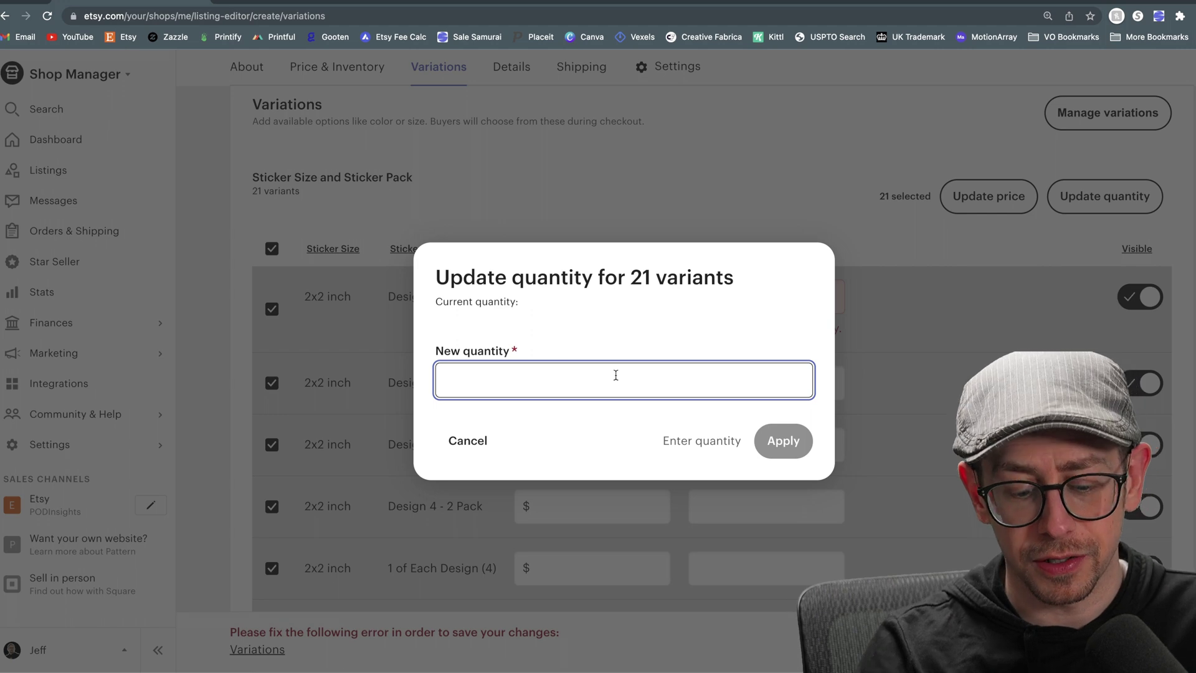
text(999)
click(782, 437)
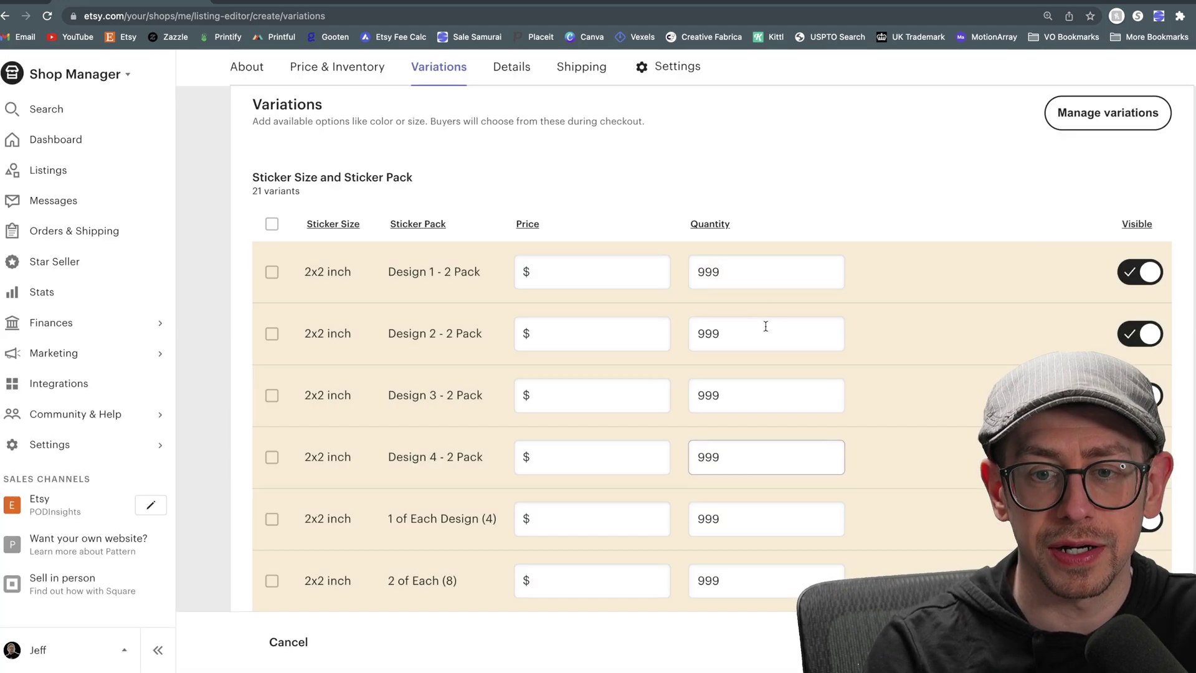
Step: Open Alura's Etsy Fee Calculator in a separate browser tab and go to its selling price and cost fields
scroll(790, 212, down, 1)
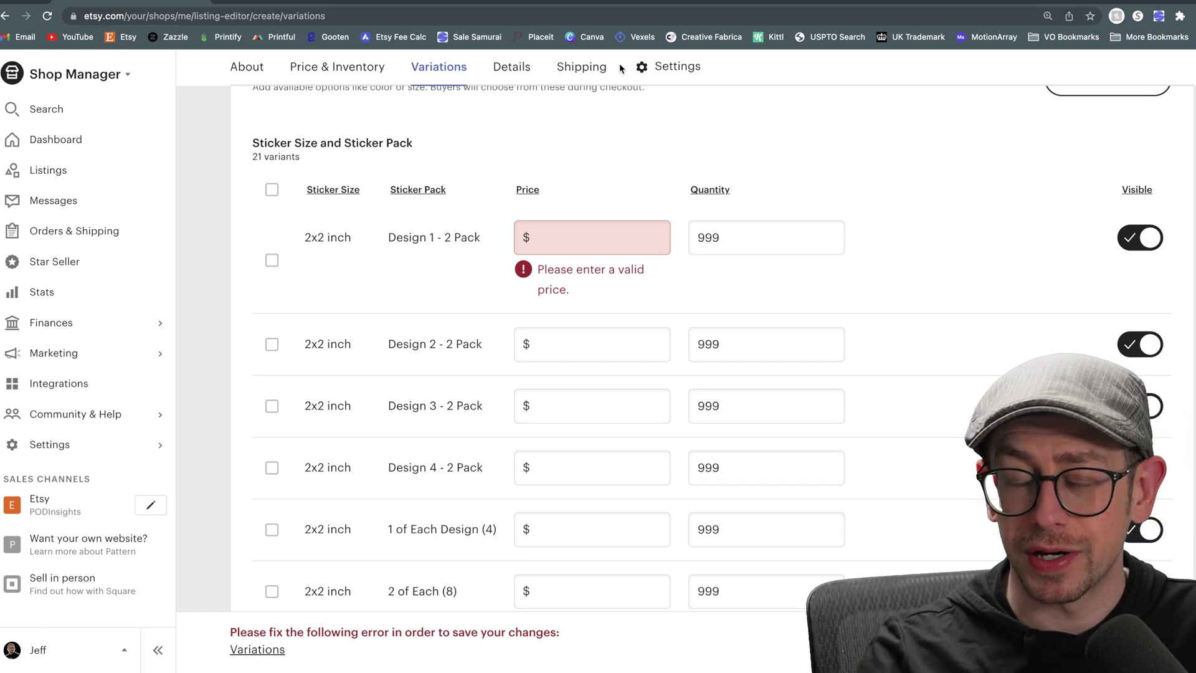
click(548, 2)
click(400, 37)
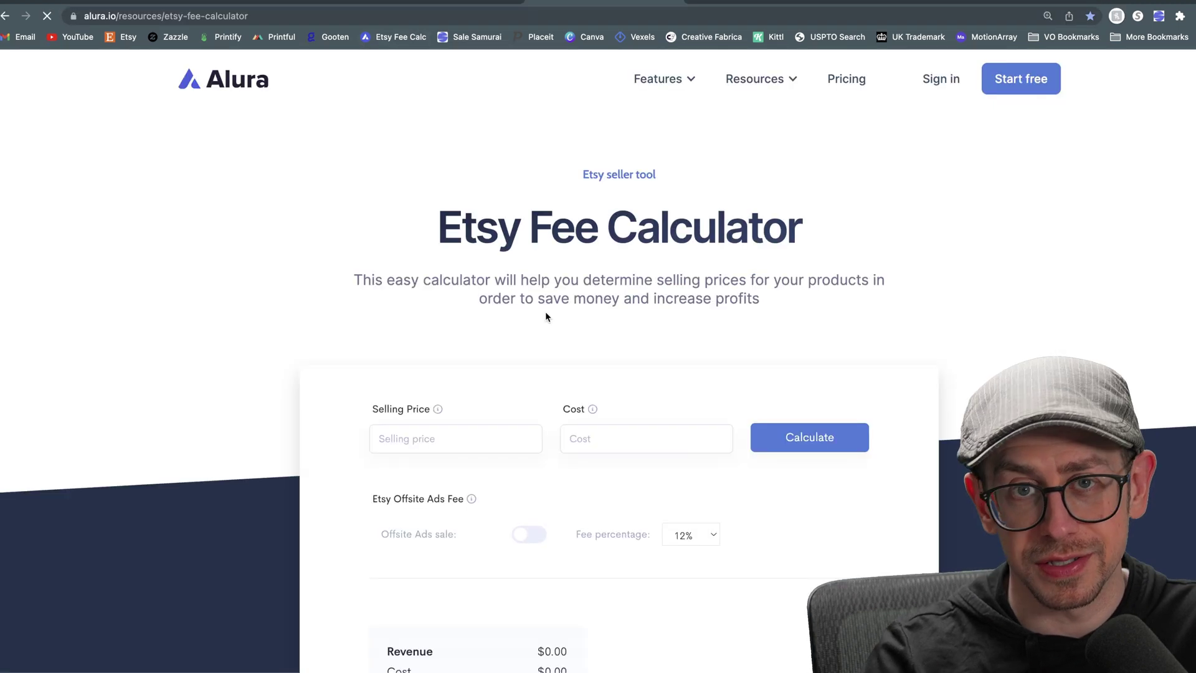
scroll(546, 316, down, 3)
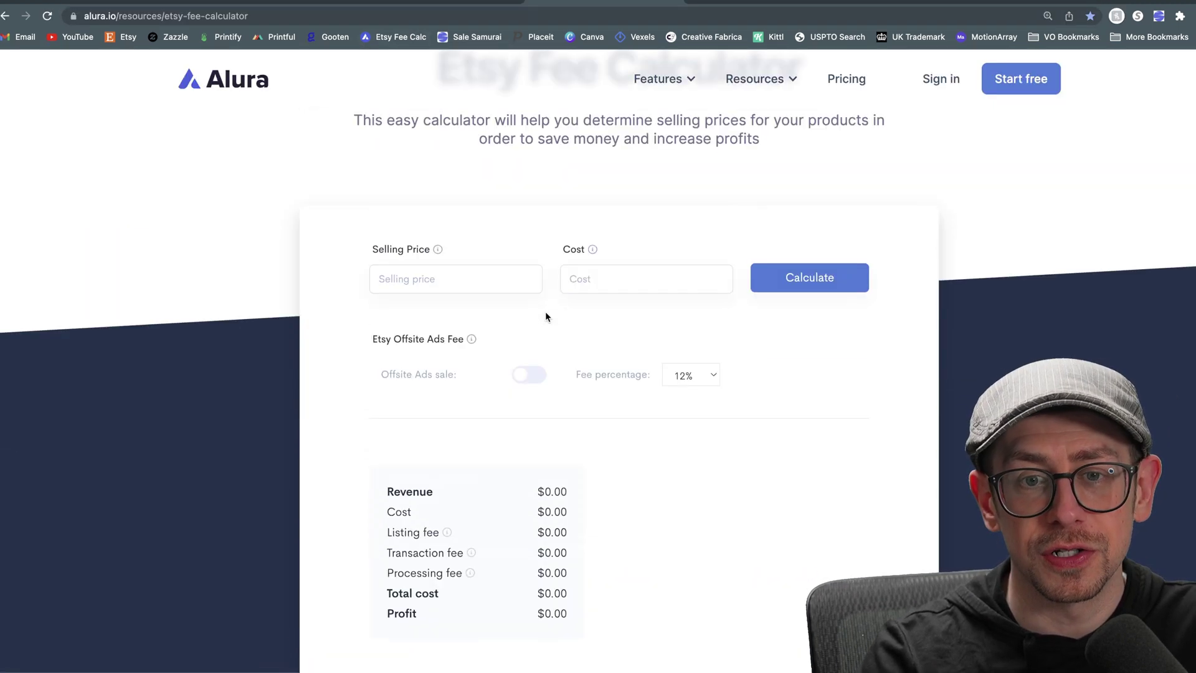
click(591, 292)
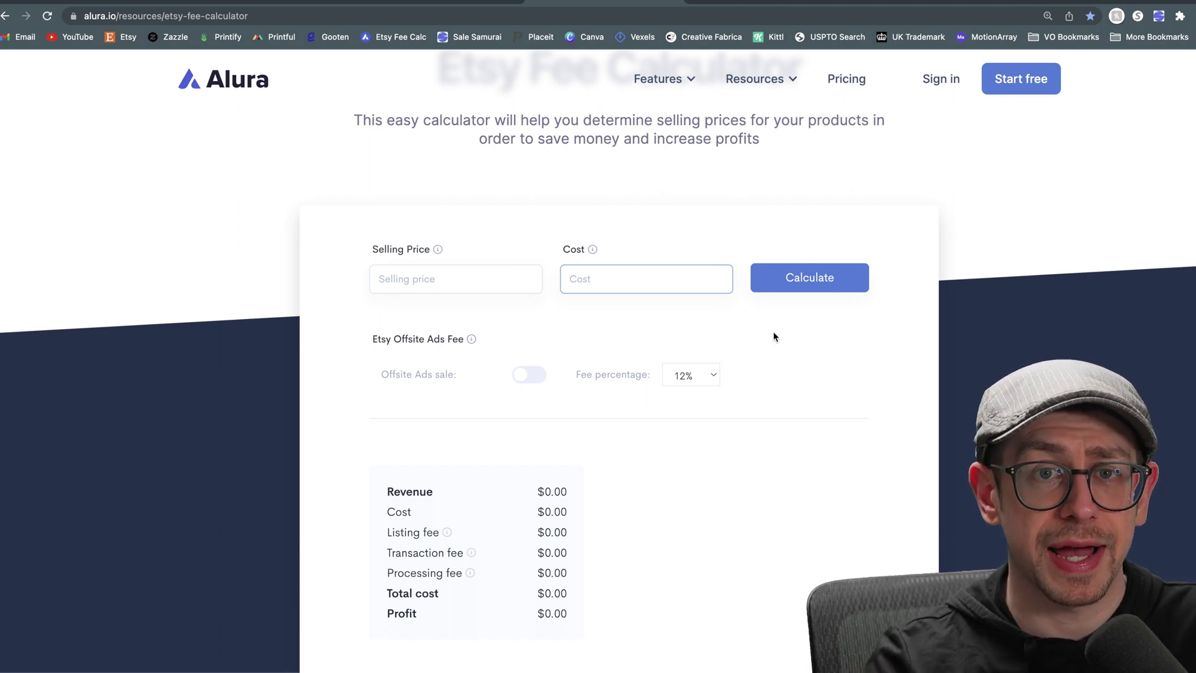
Step: Check SPOKE Custom Products' United States shipping rates for the kiss-cut stickers on Printify, including the additional-item rate
click(845, 353)
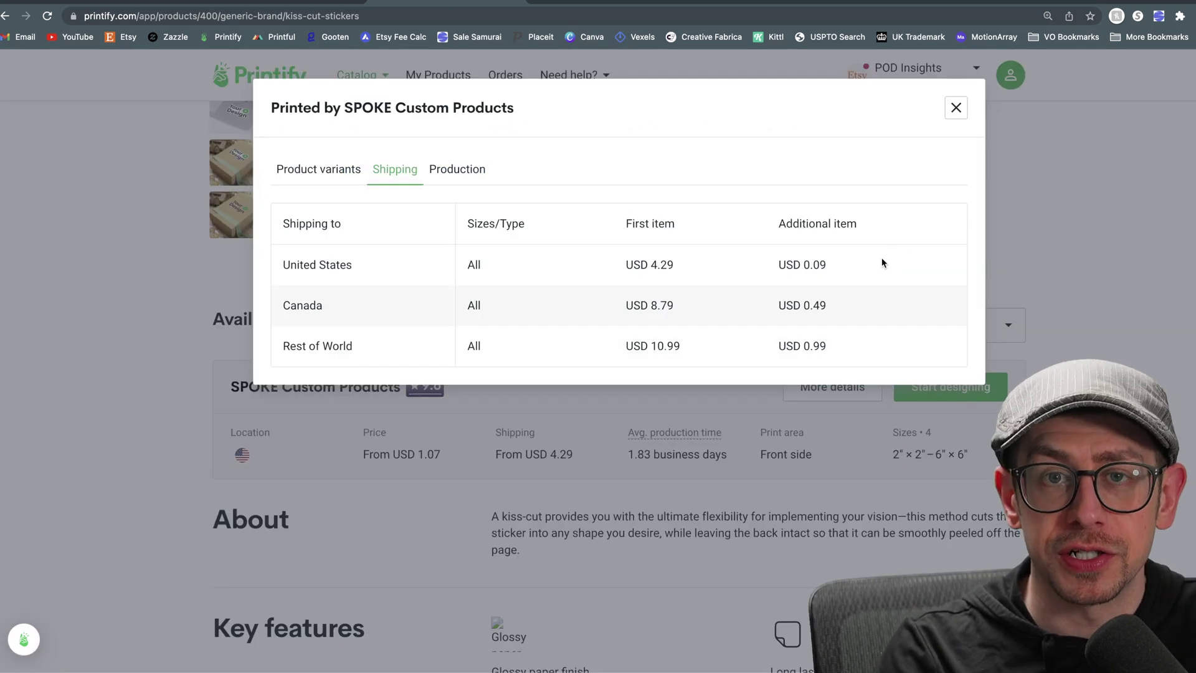
drag(882, 258, 760, 266)
click(739, 187)
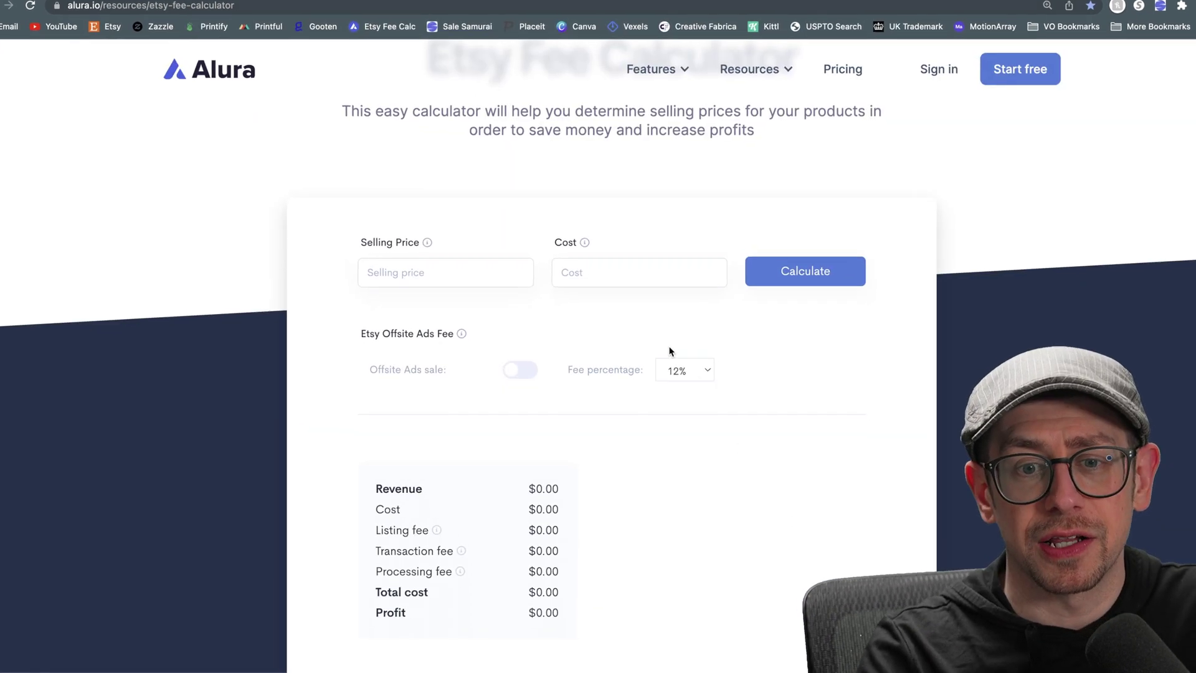
Step: Calculate the Etsy fees, profit and margin for a selling price of 12.99 and a cost of 8.84 in the fee calculator
click(642, 273)
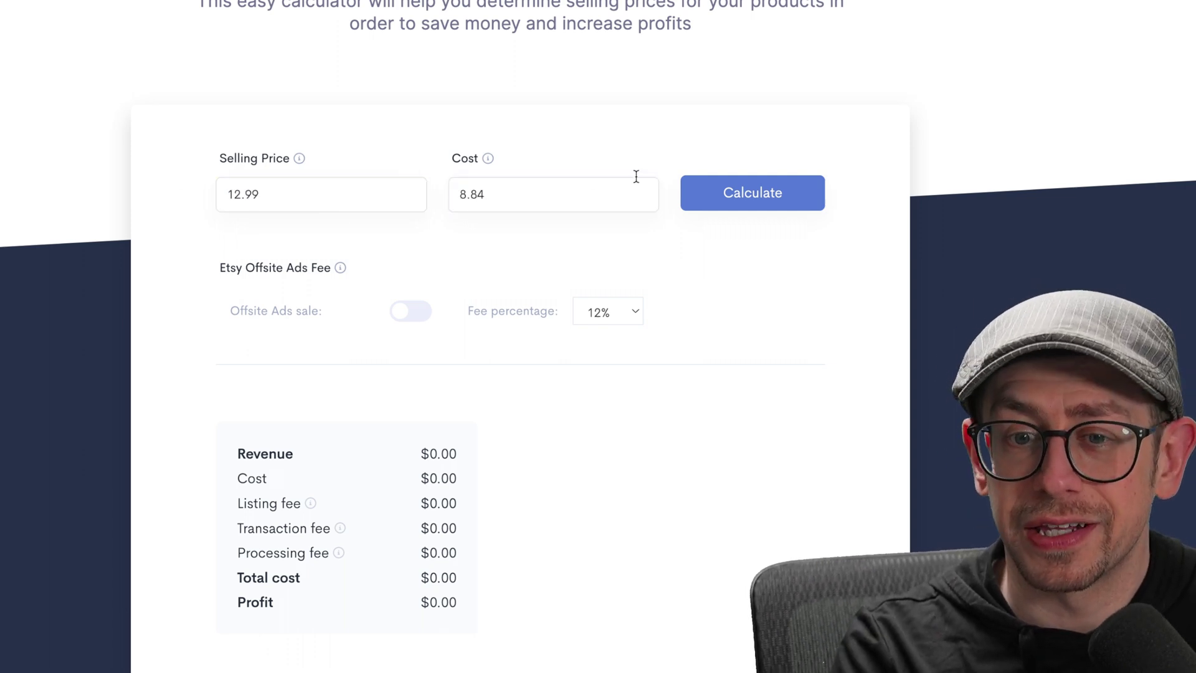
click(747, 196)
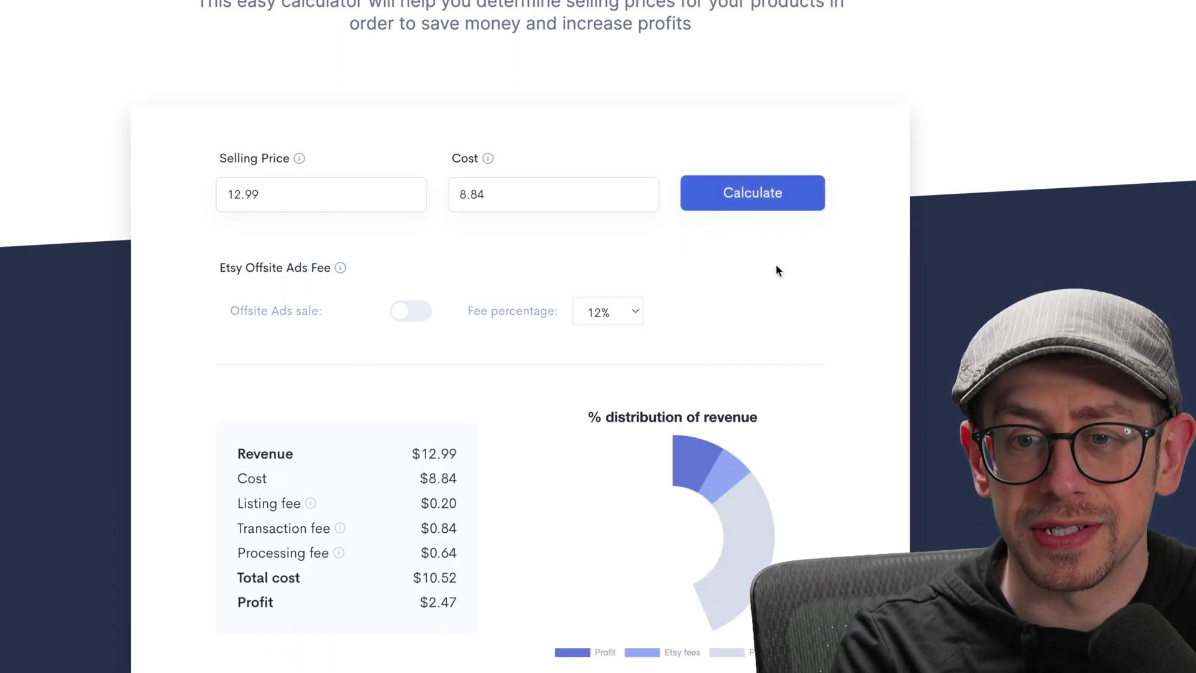
scroll(782, 269, down, 4)
scroll(782, 269, up, 2)
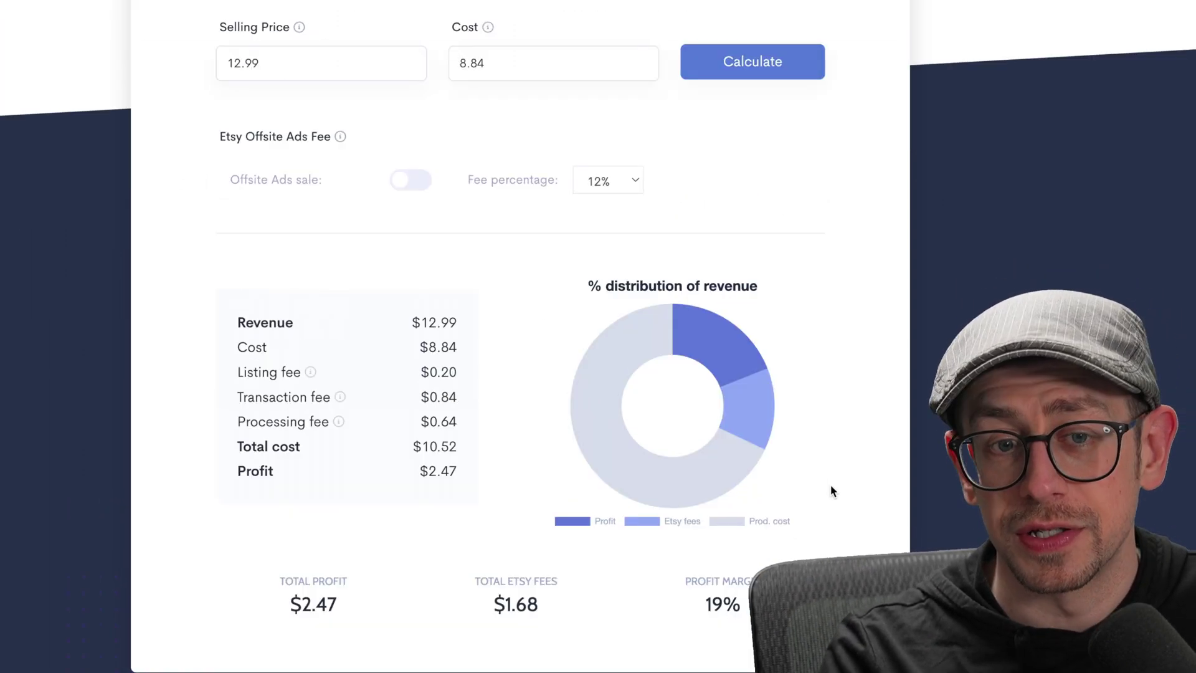
scroll(830, 488, down, 5)
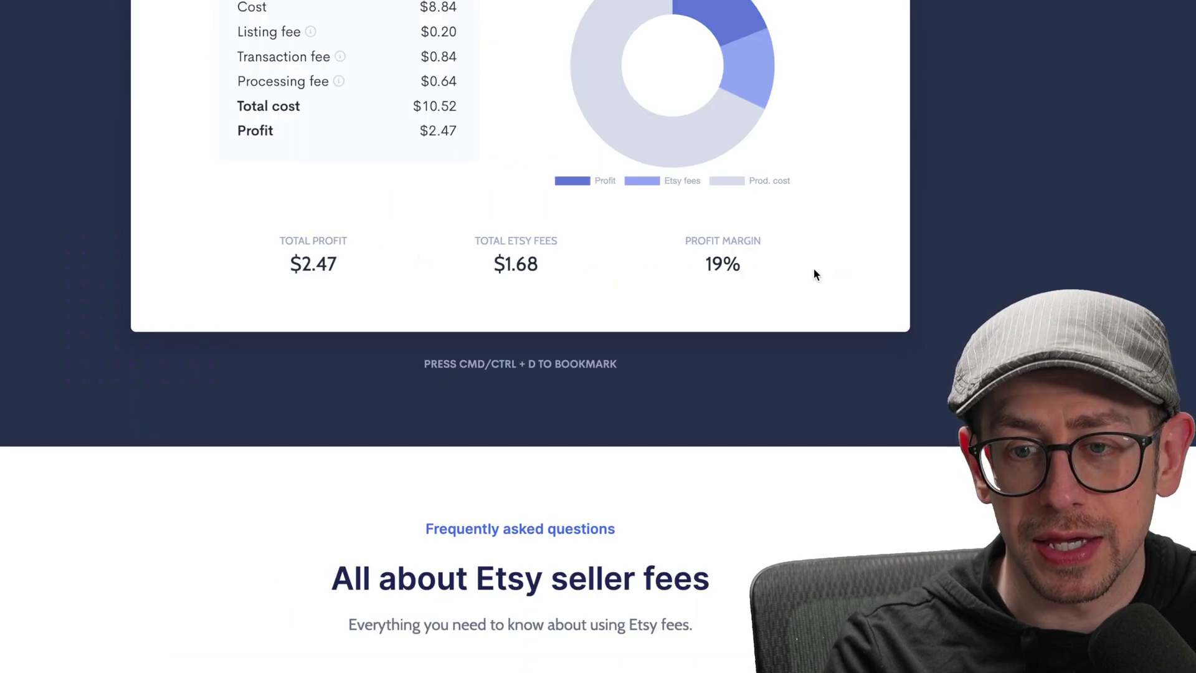
drag(747, 264, 672, 265)
scroll(673, 265, up, 5)
Step: Change the selling price in the fee calculator to 14.99
click(302, 70)
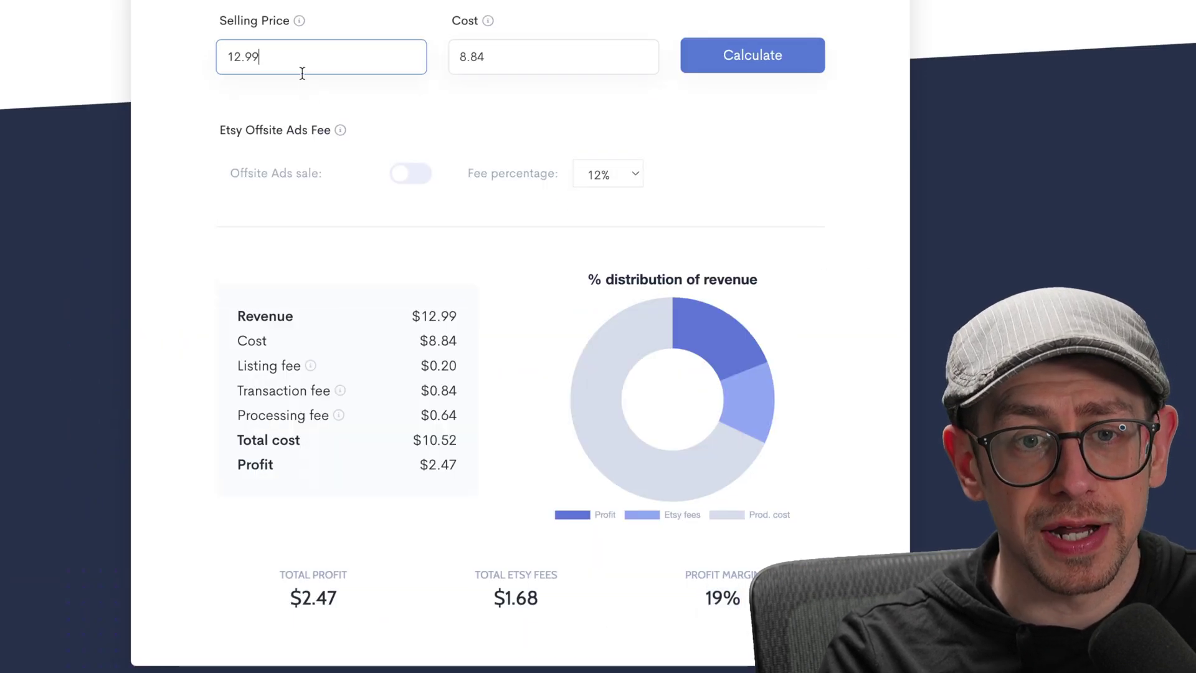
key(ctrl+a)
text(14.99)
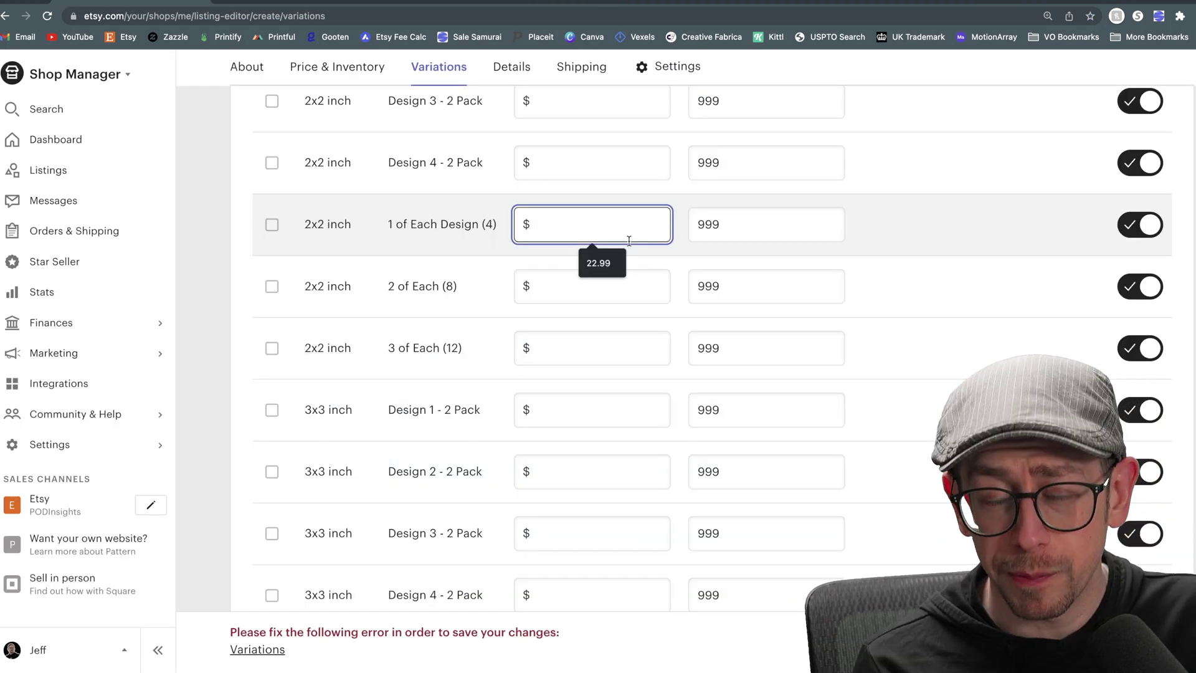
Step: Back in the Etsy listing, set the price of the 2x2 inch, 1 of Each Design (4) variant to $14.99
text(14.99)
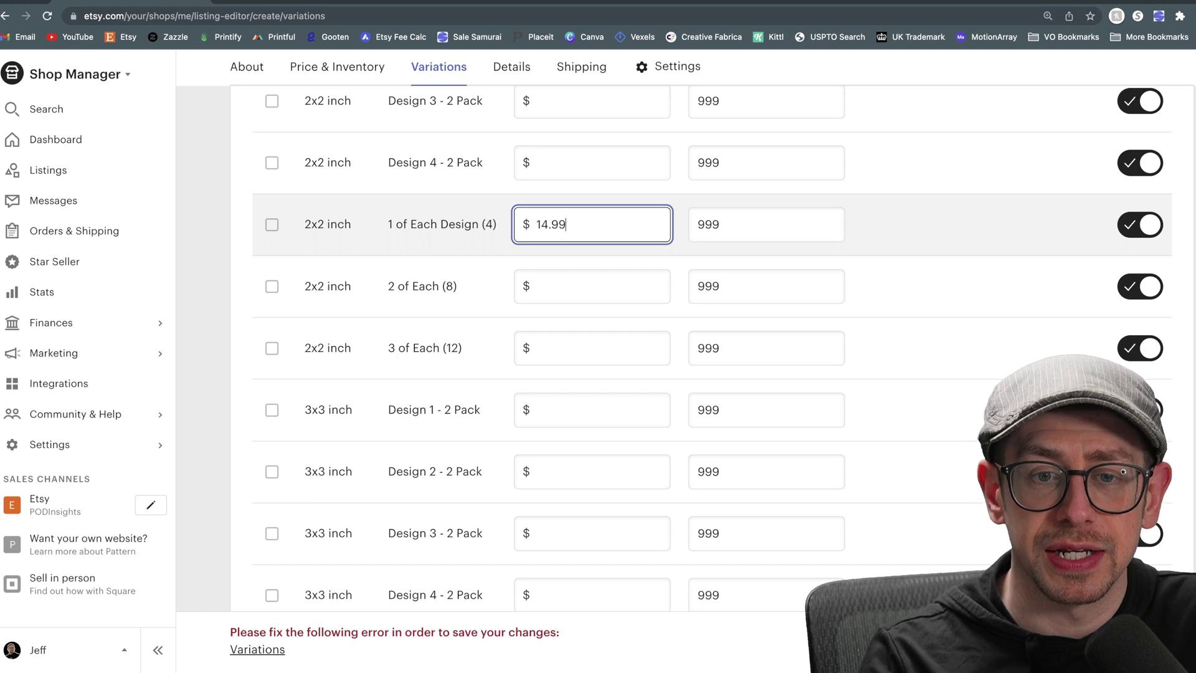
click(1191, 271)
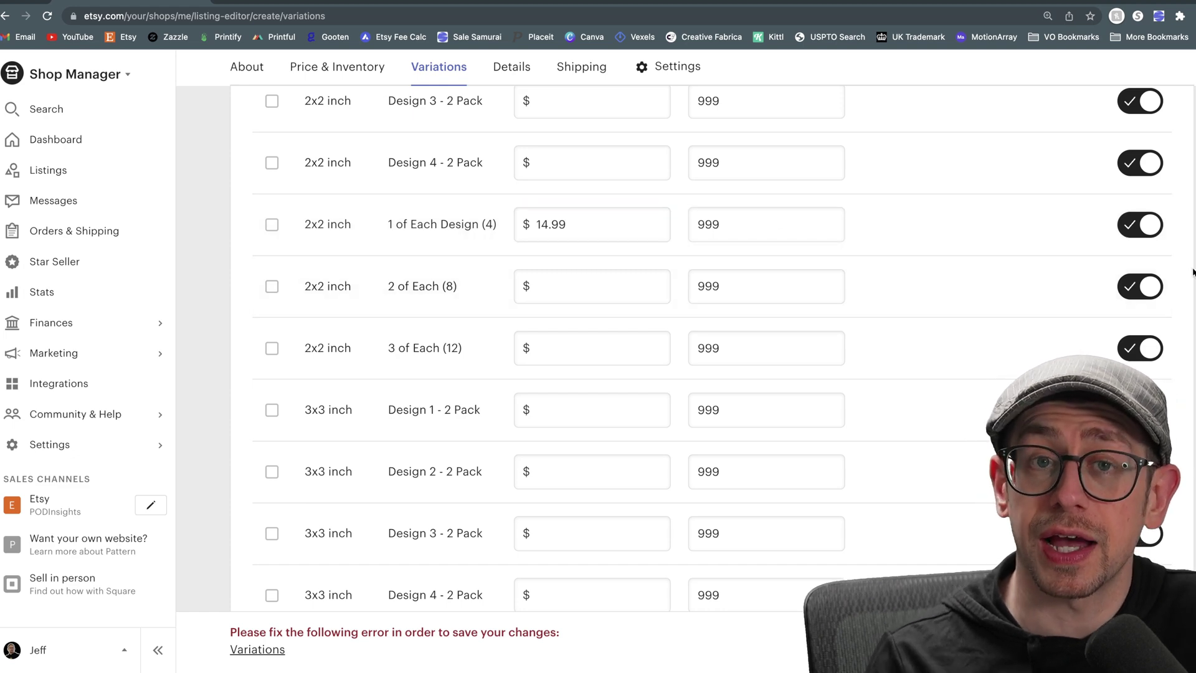
scroll(1183, 274, up, 2)
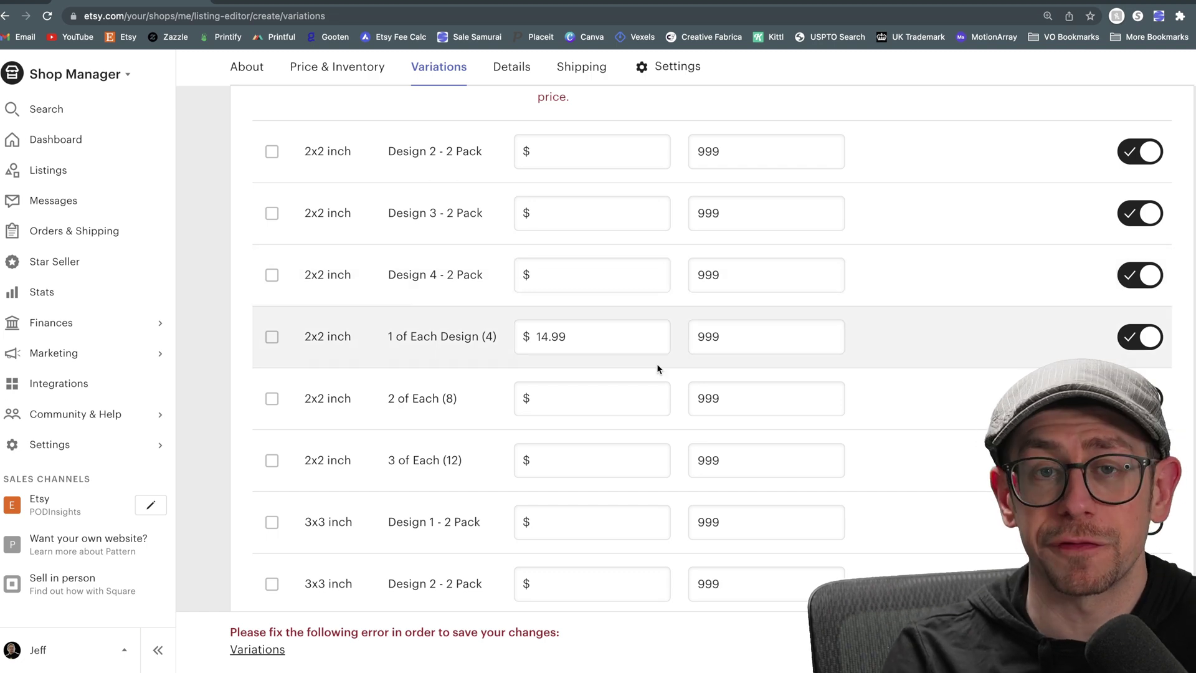
scroll(653, 338, down, 1)
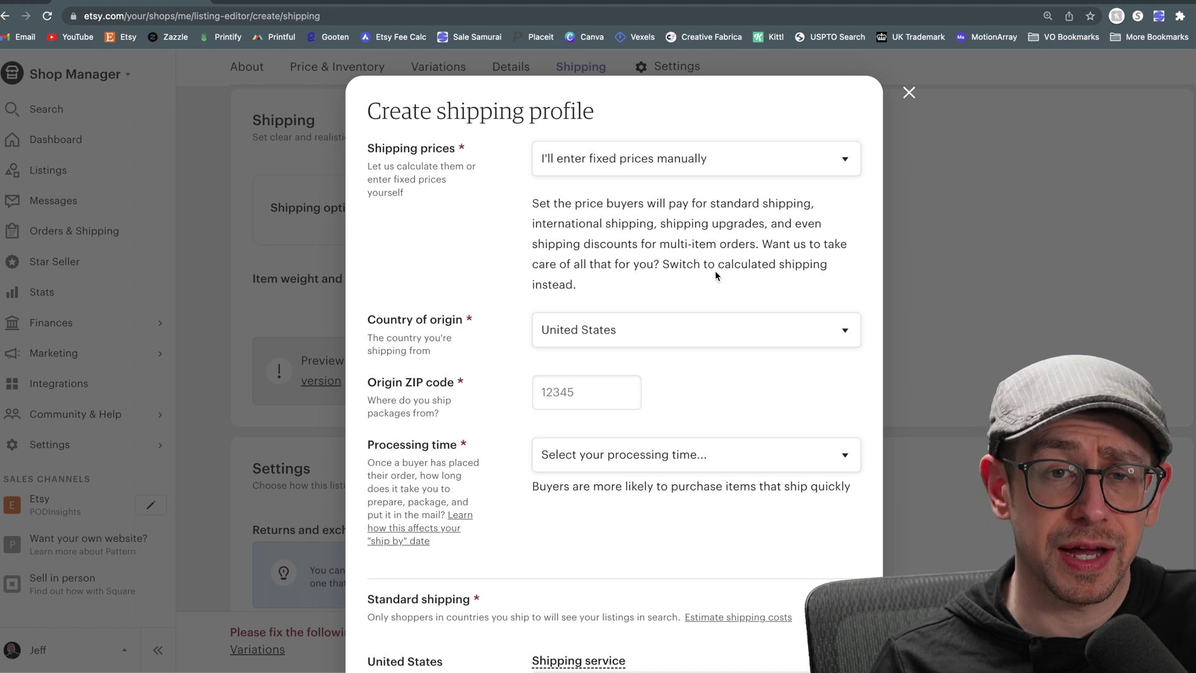
Step: Choose USPS Parcel Select Ground (2-5 business days) as the United States standard shipping service in the shipping profile
scroll(715, 276, down, 6)
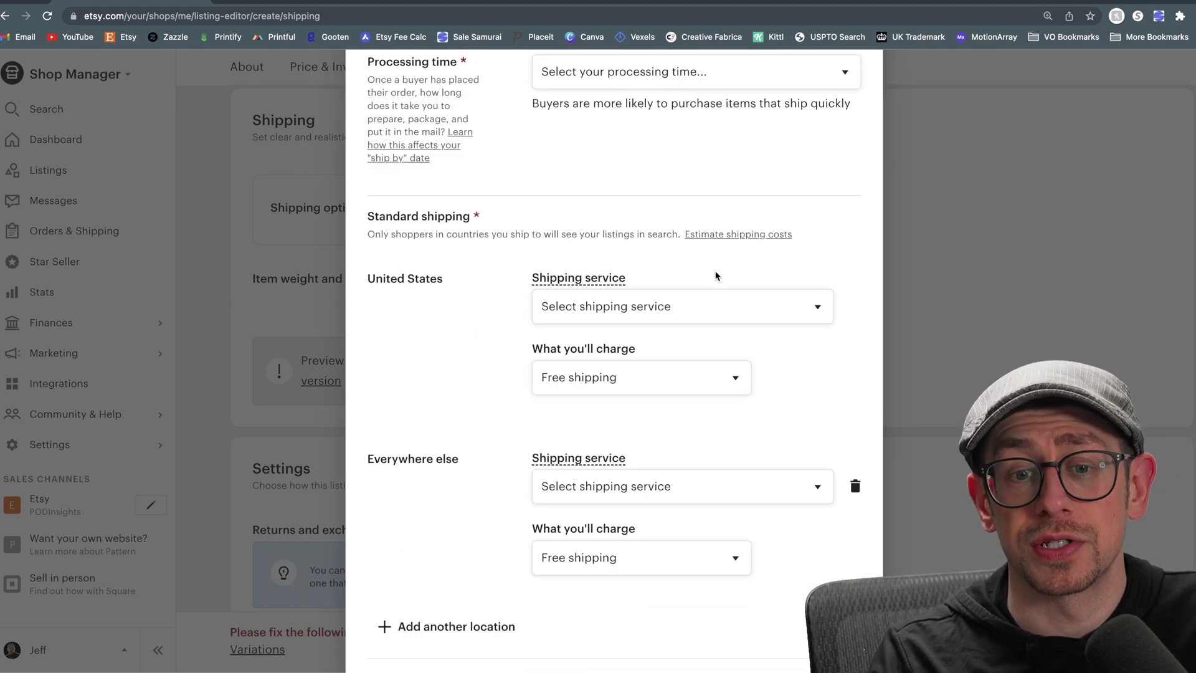
scroll(779, 349, down, 1)
click(686, 235)
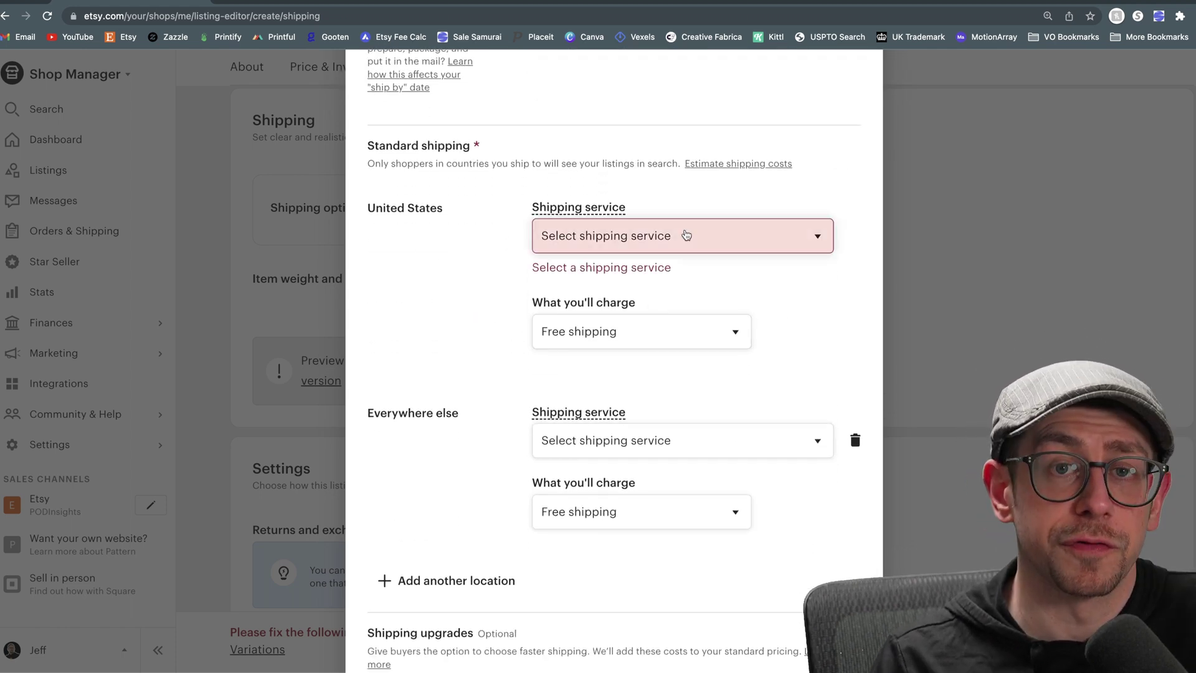
click(685, 235)
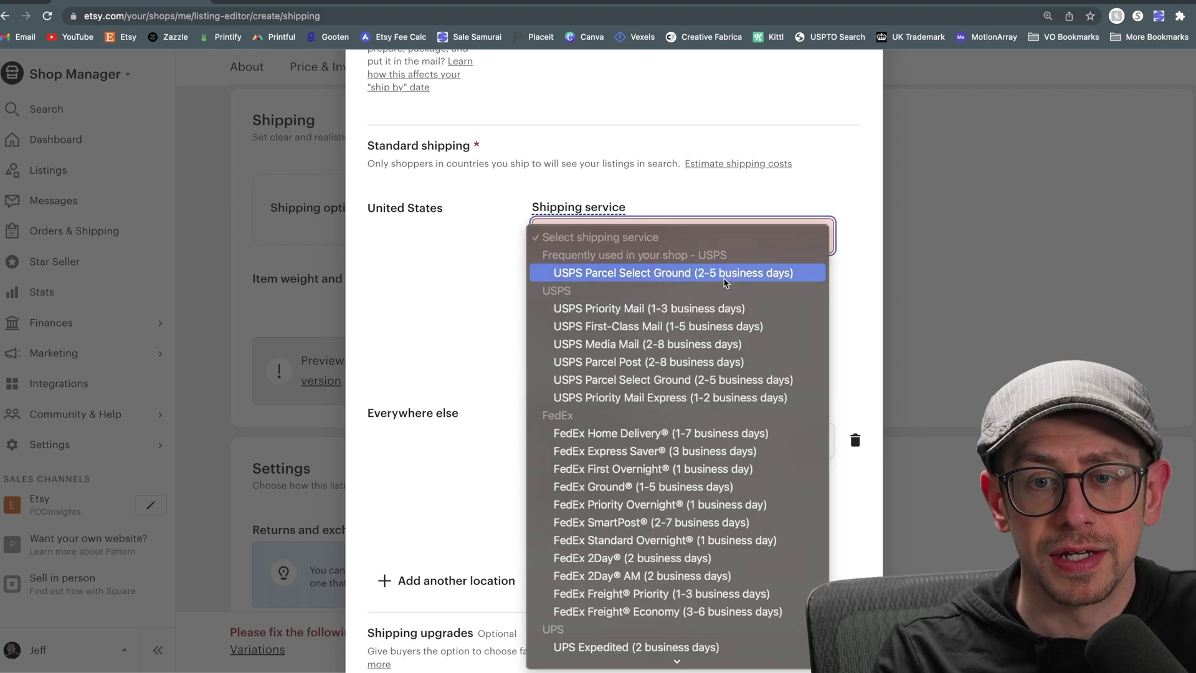
click(725, 281)
click(816, 328)
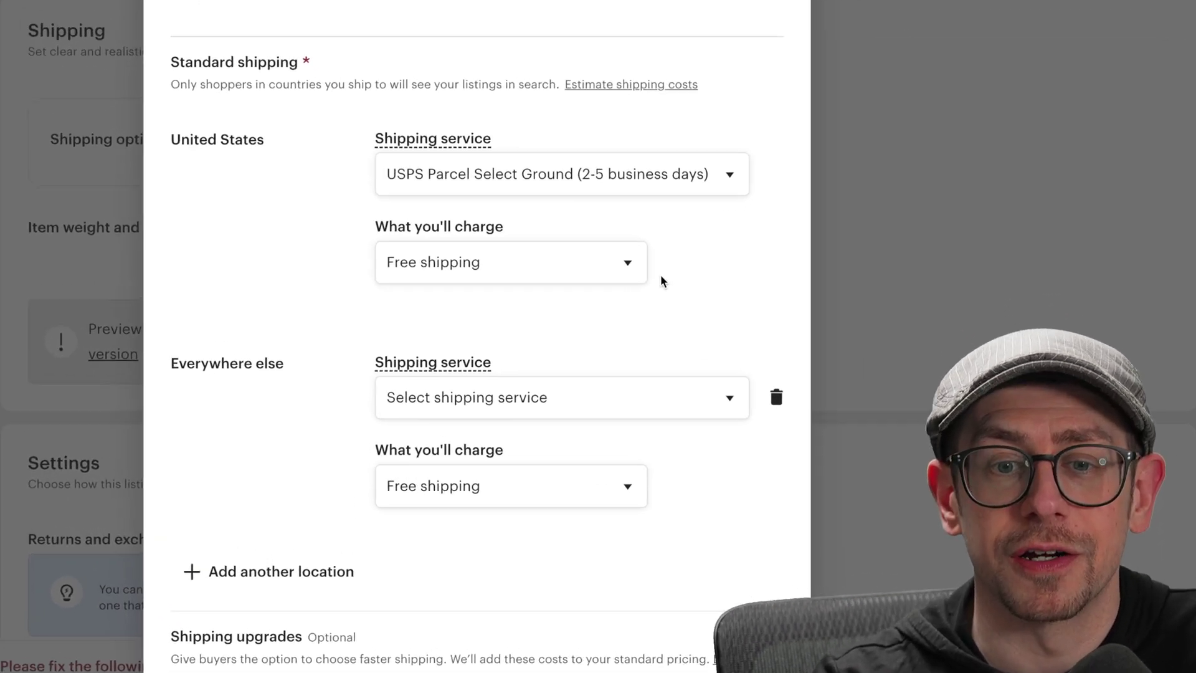
Step: Charge a fixed price for United States shipping, with $2.00 for one item and $2.00 for each additional item
click(696, 310)
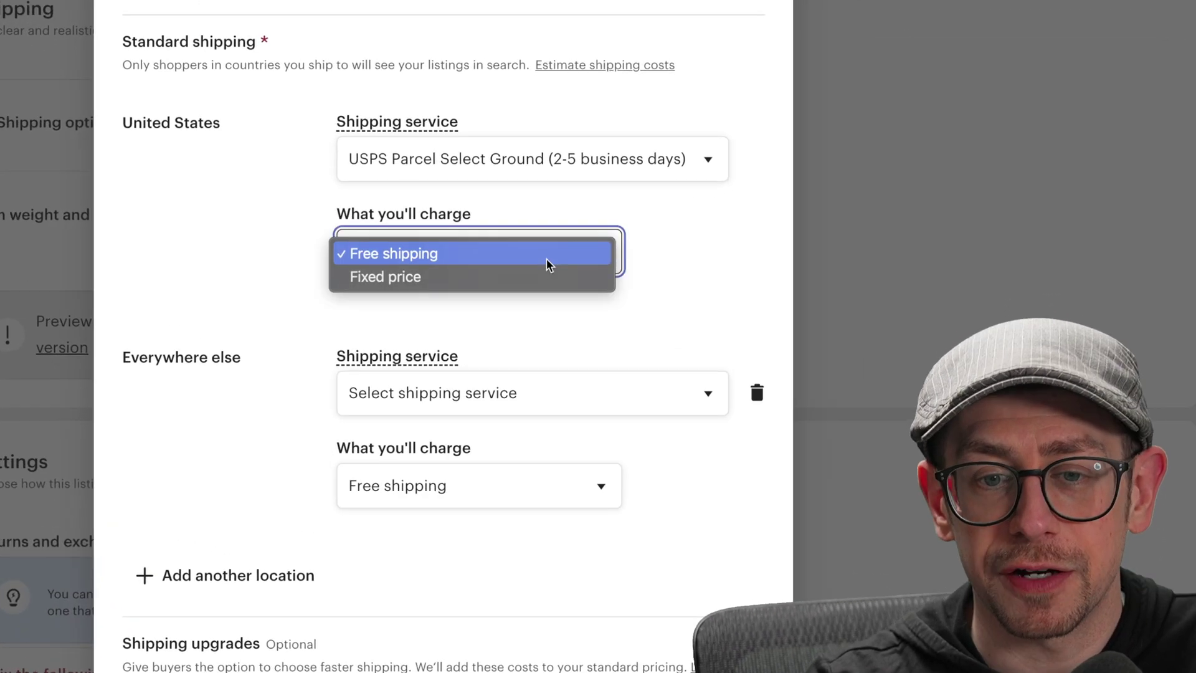
click(450, 267)
click(406, 328)
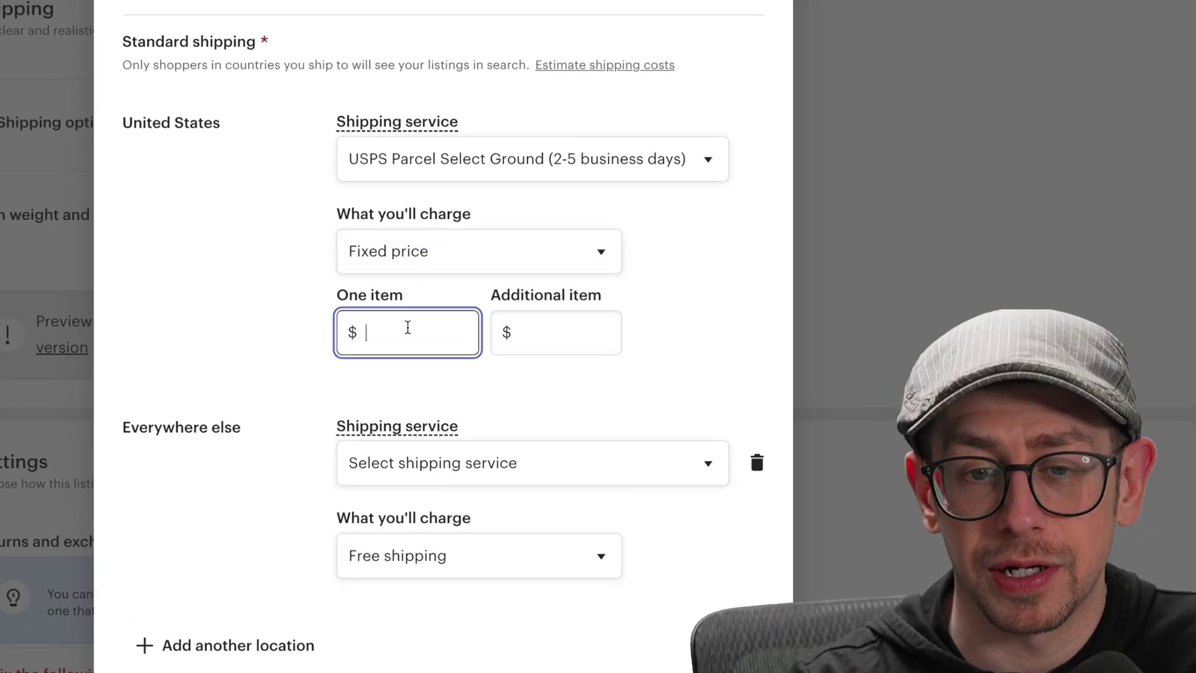
text(2.00)
key(Tab)
text(2.00)
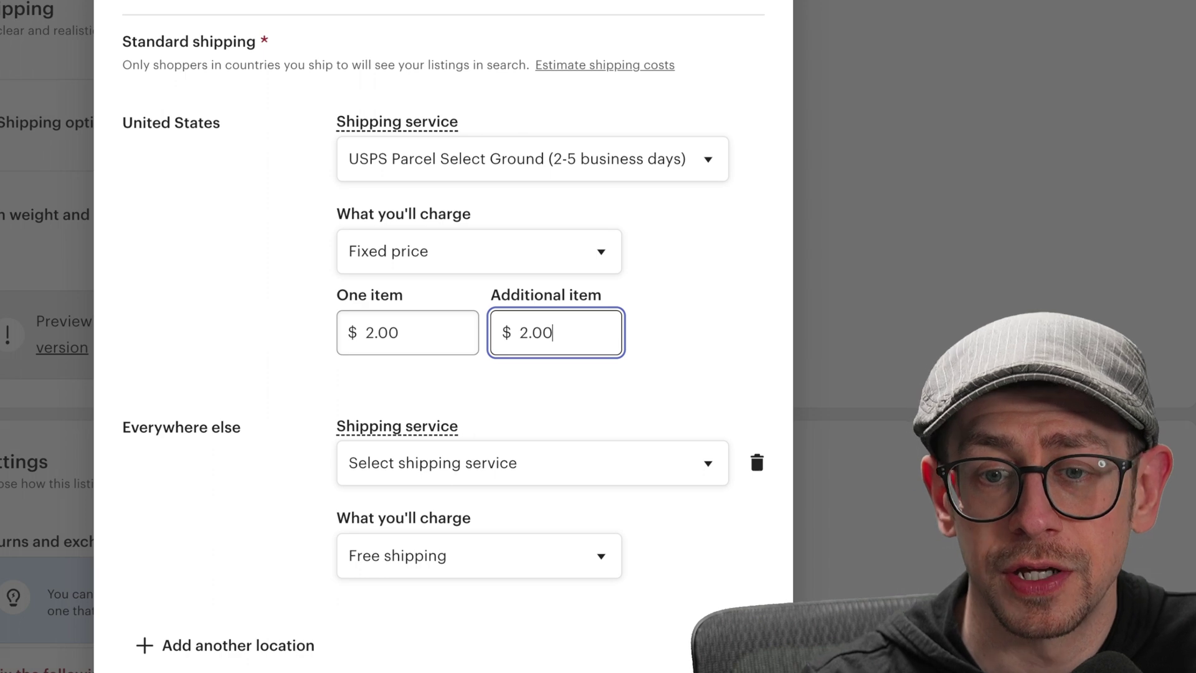
click(234, 271)
scroll(228, 271, down, 1)
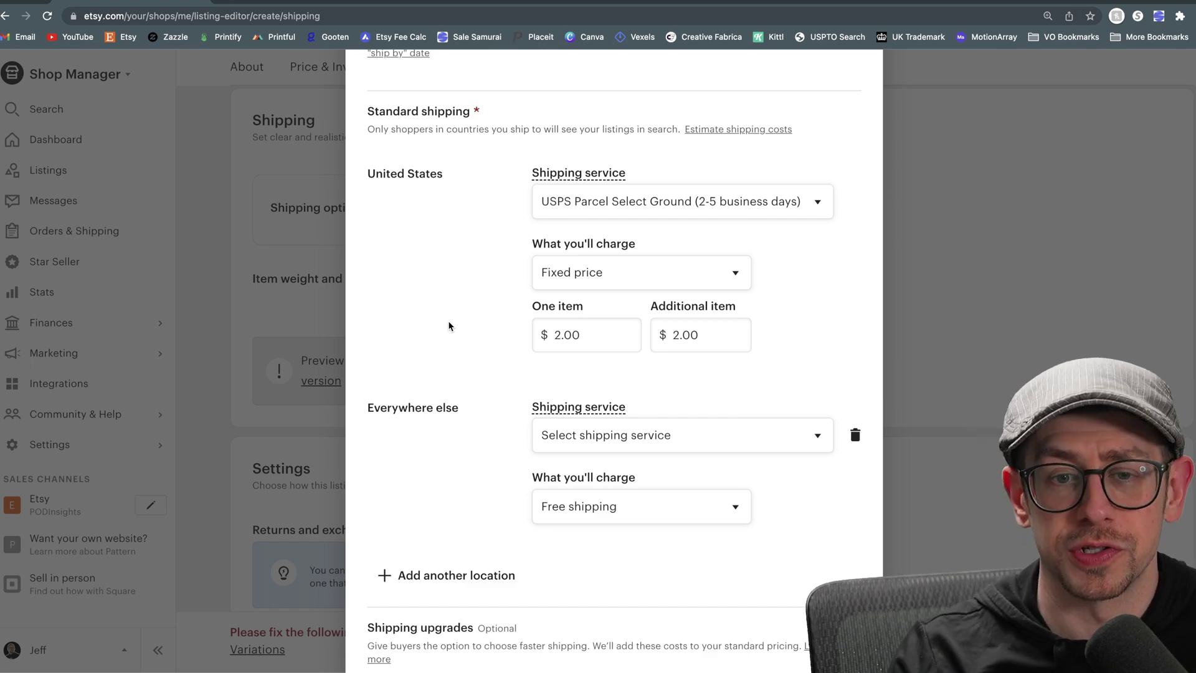
Step: Set the fixed United States shipping prices to $3.00 for one item and $1.00 for each additional item
scroll(449, 325, up, 8)
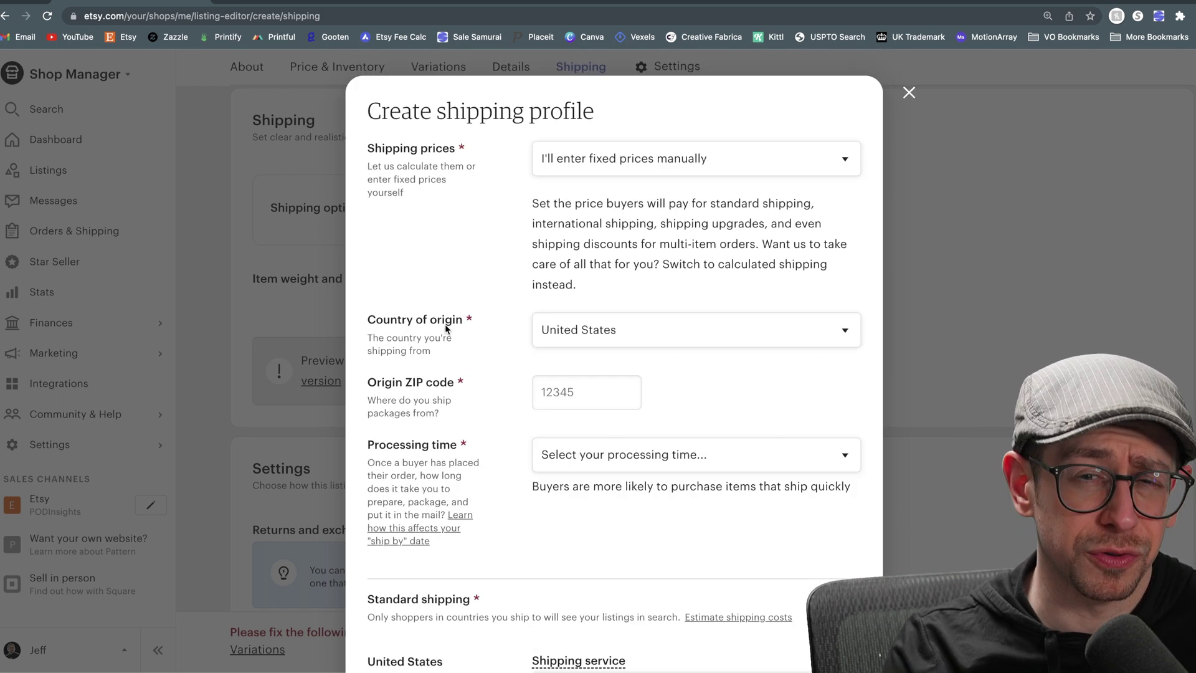
scroll(768, 268, down, 9)
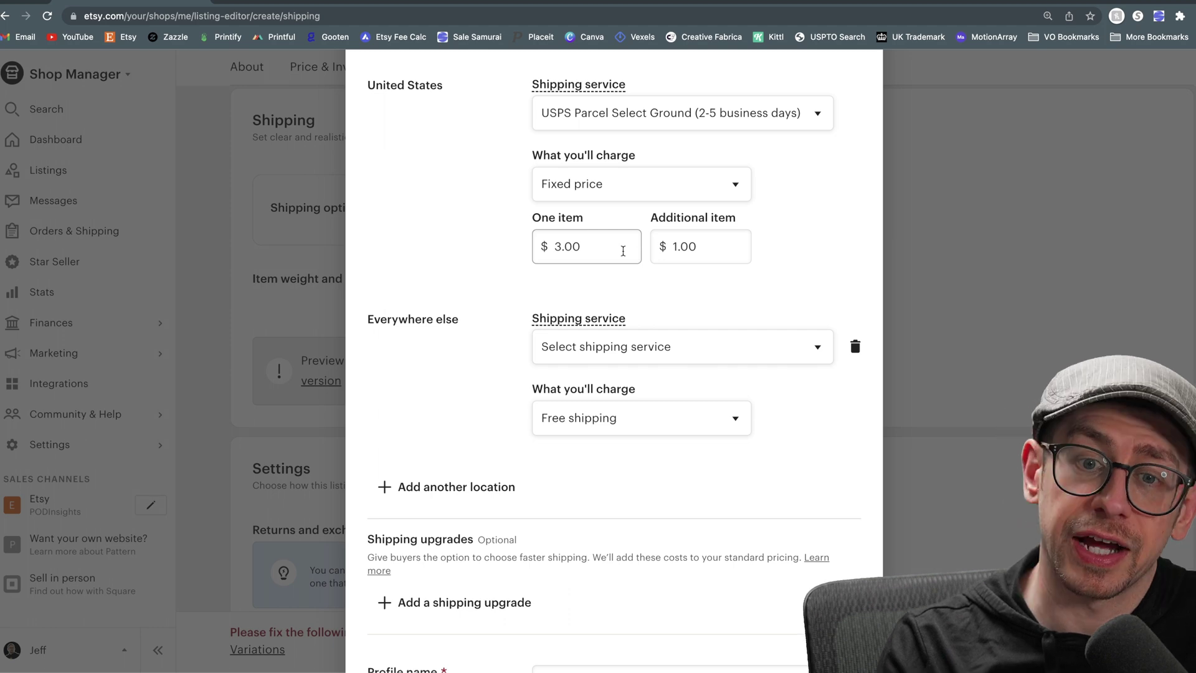
click(623, 251)
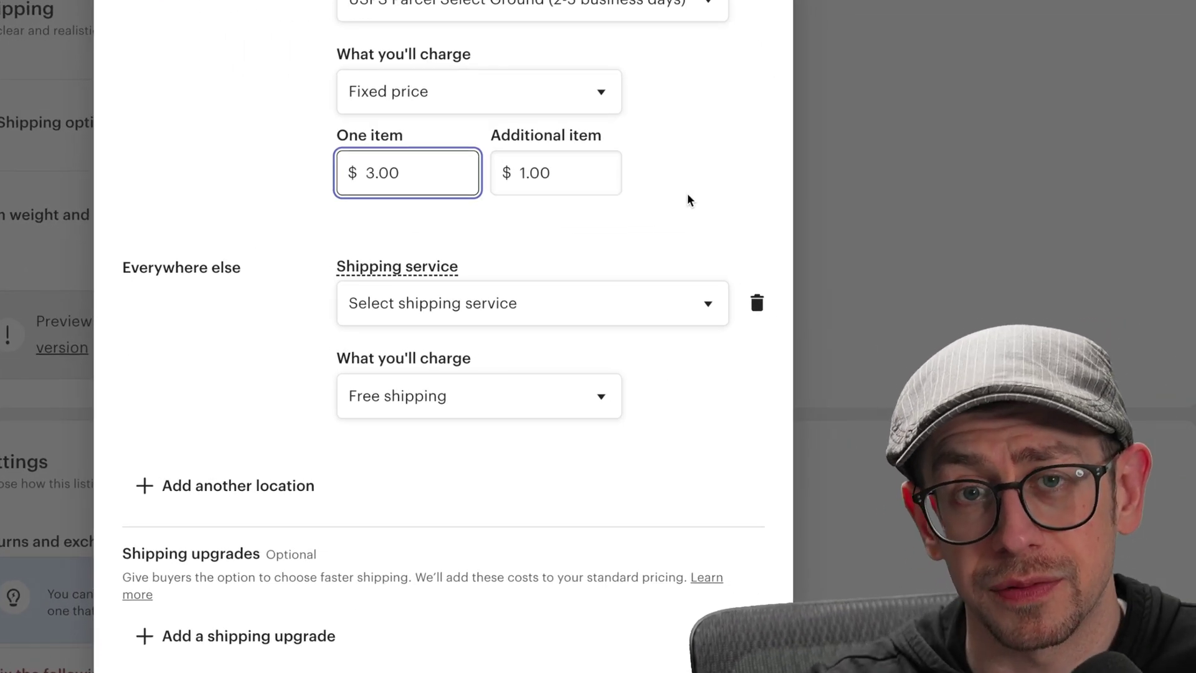
click(687, 195)
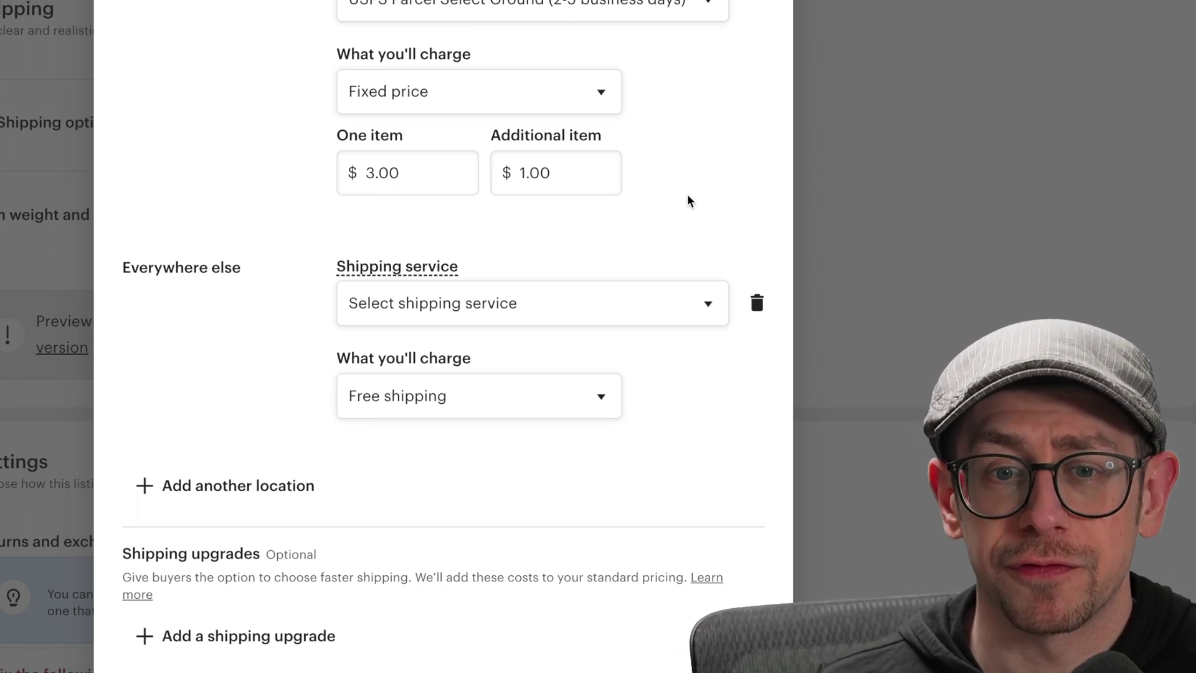
click(449, 170)
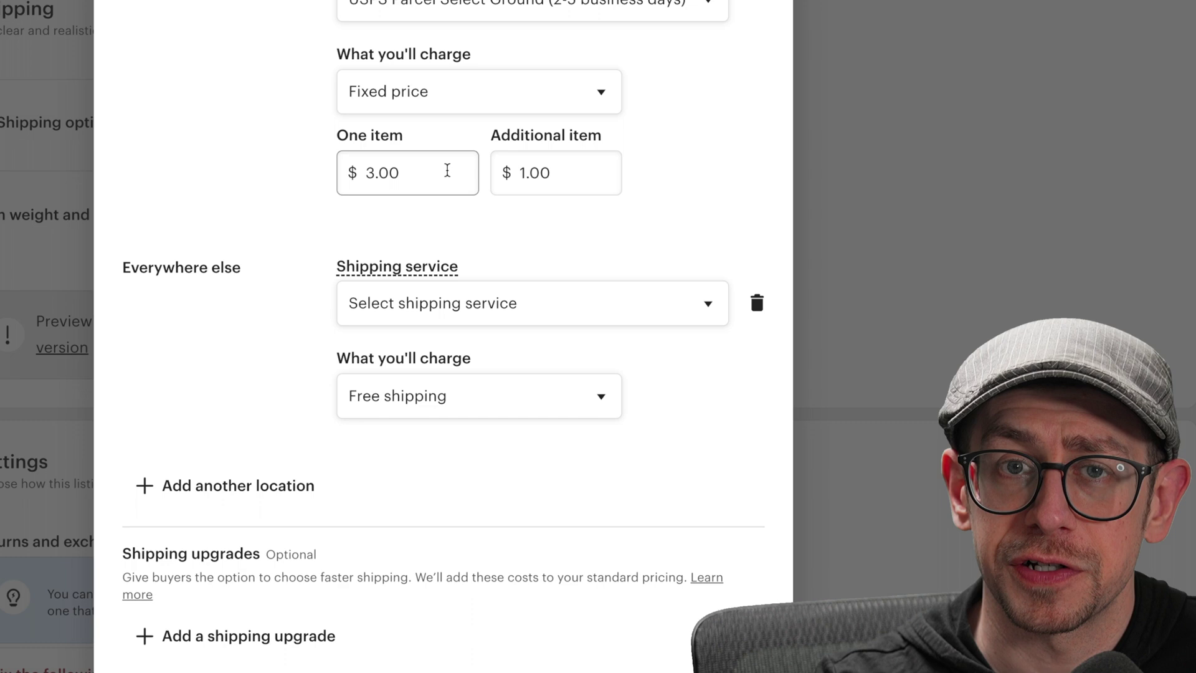
click(579, 178)
click(667, 231)
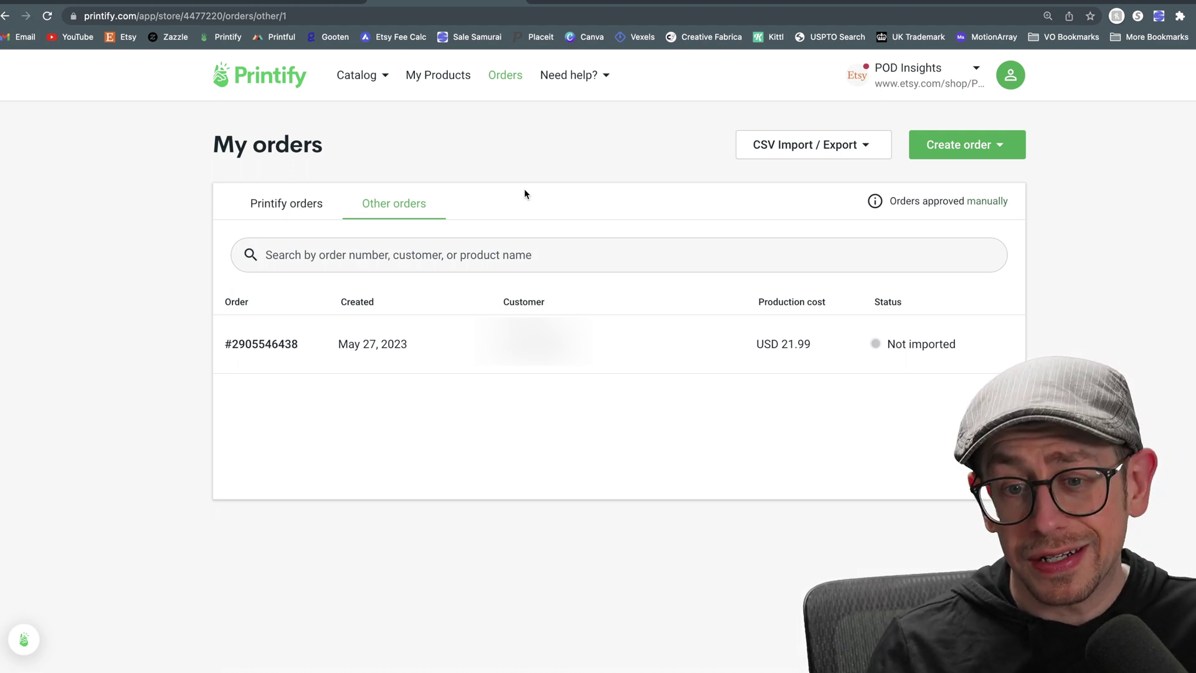
Step: In Printify, open the unimported order and assign it the 2" × 2" Transparent popsicle kiss-cut sticker from the existing products
click(643, 347)
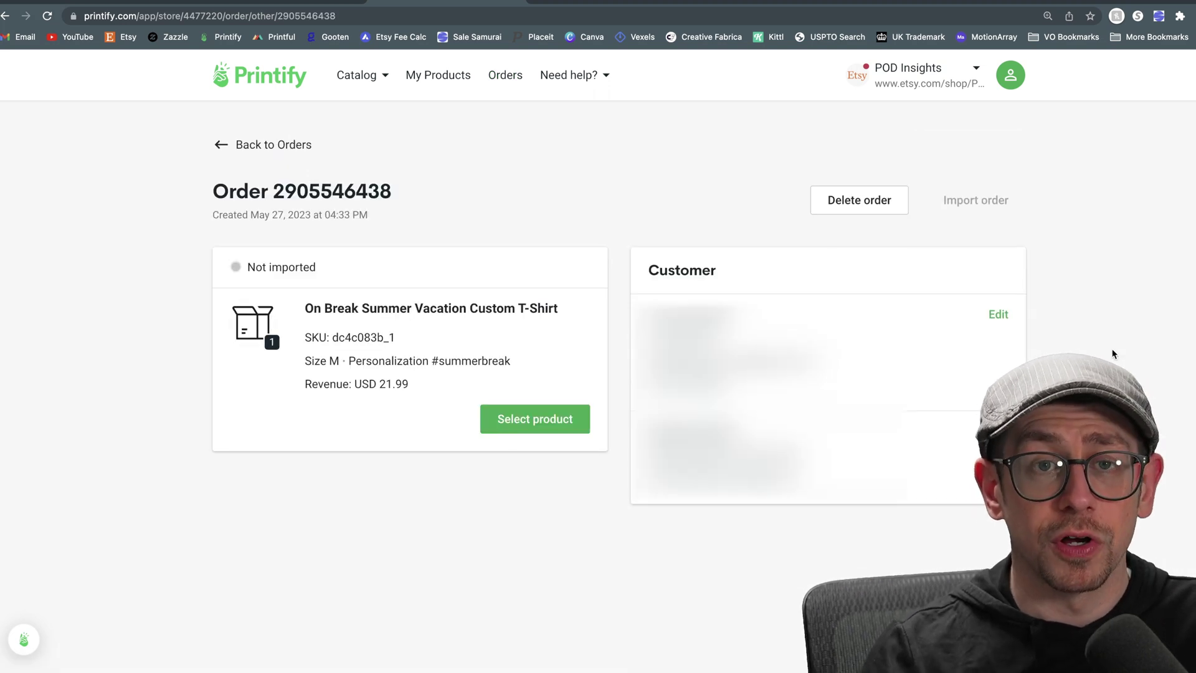
click(551, 426)
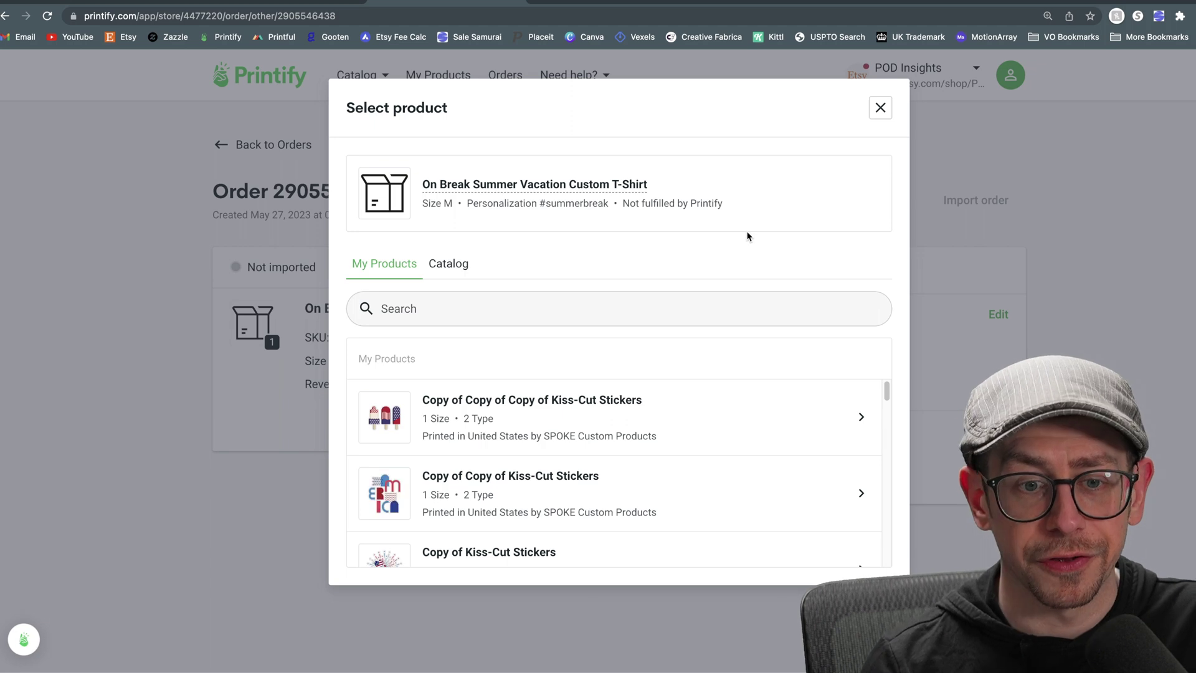
scroll(662, 419, down, 2)
click(618, 409)
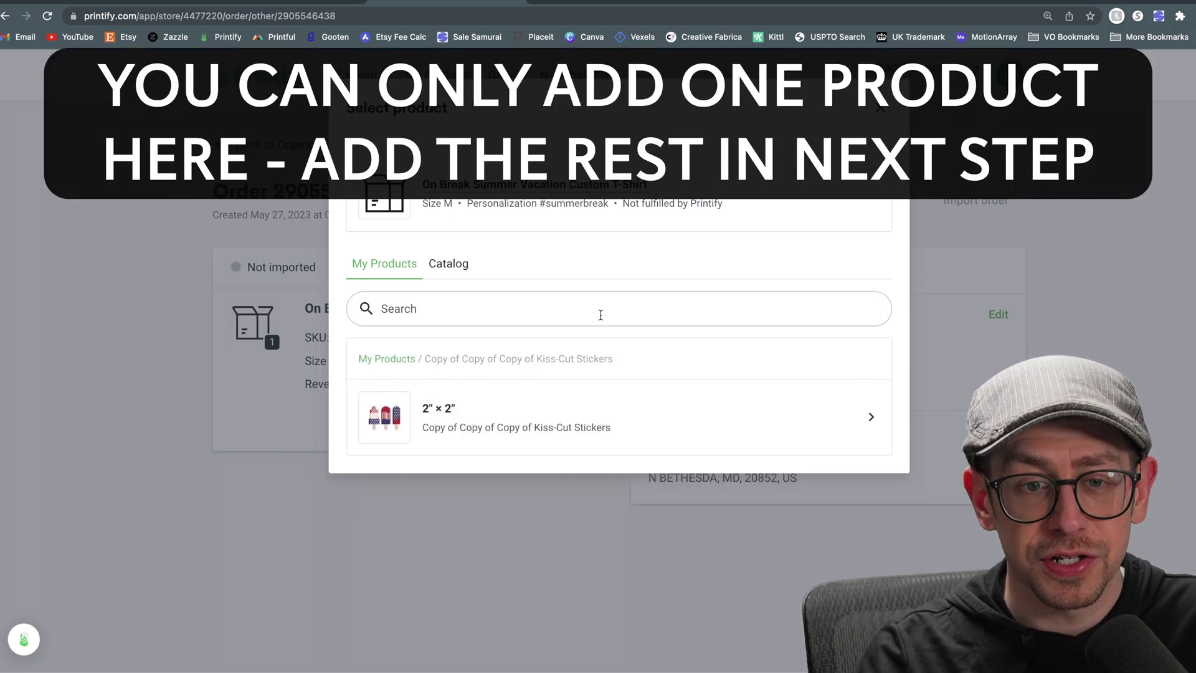
click(627, 414)
click(685, 429)
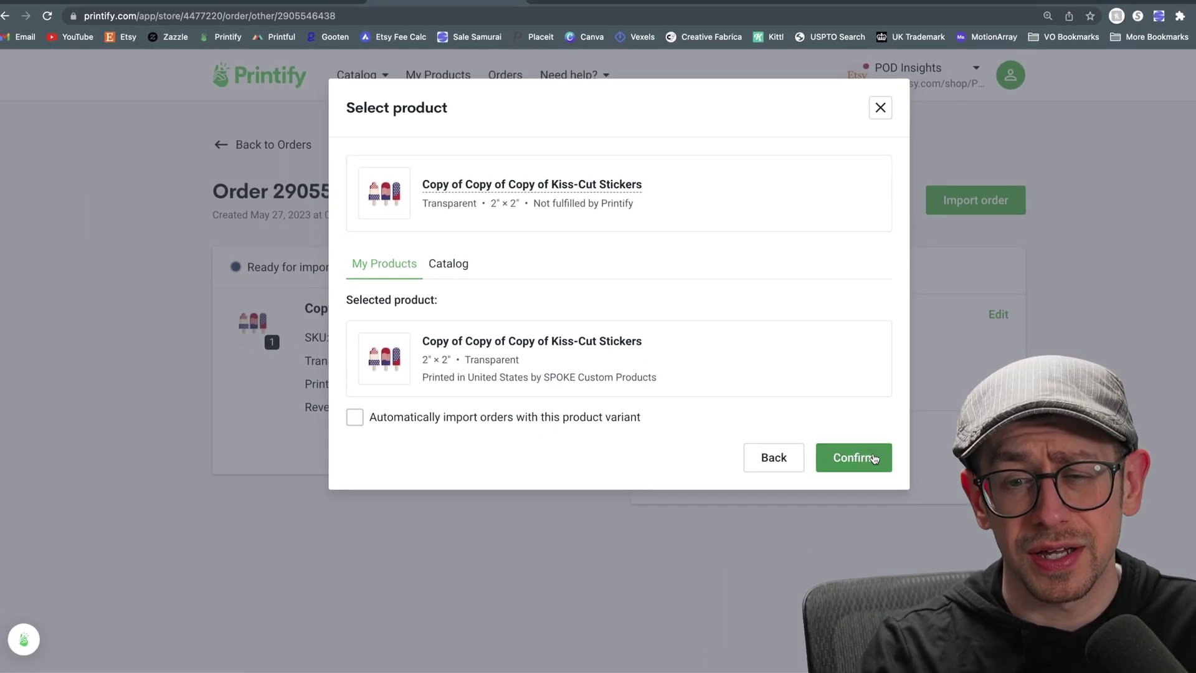
click(813, 423)
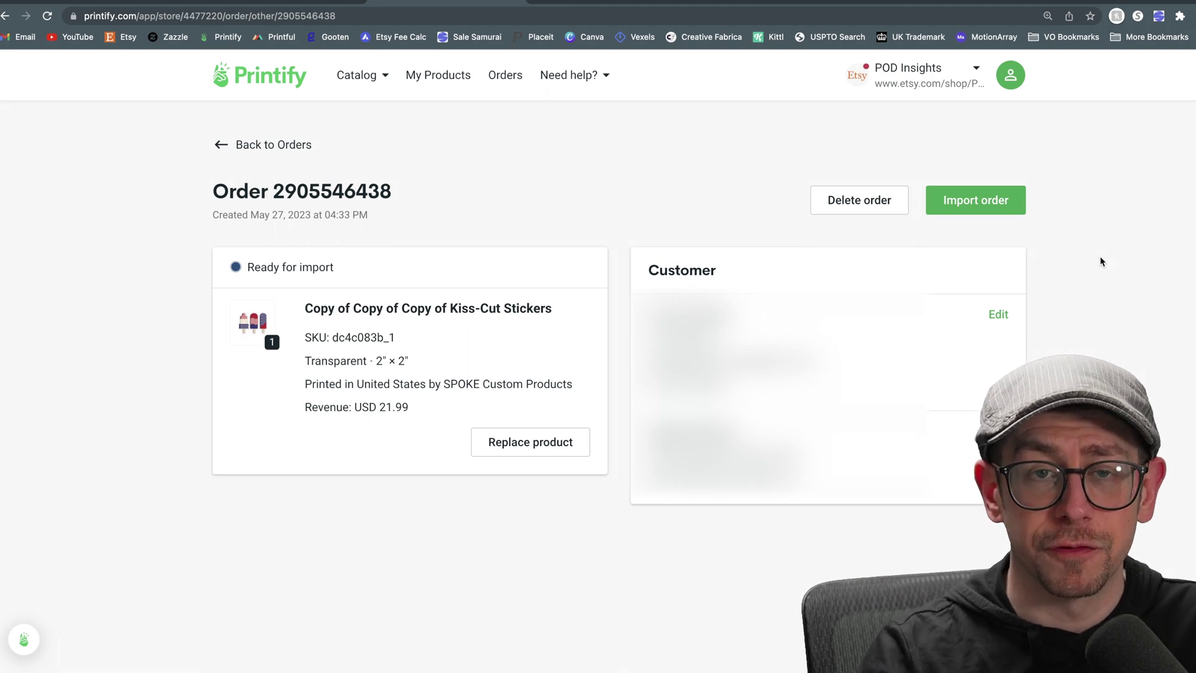
Step: Import the order with the selected sticker product, and open the refreshed order for editing
click(1009, 215)
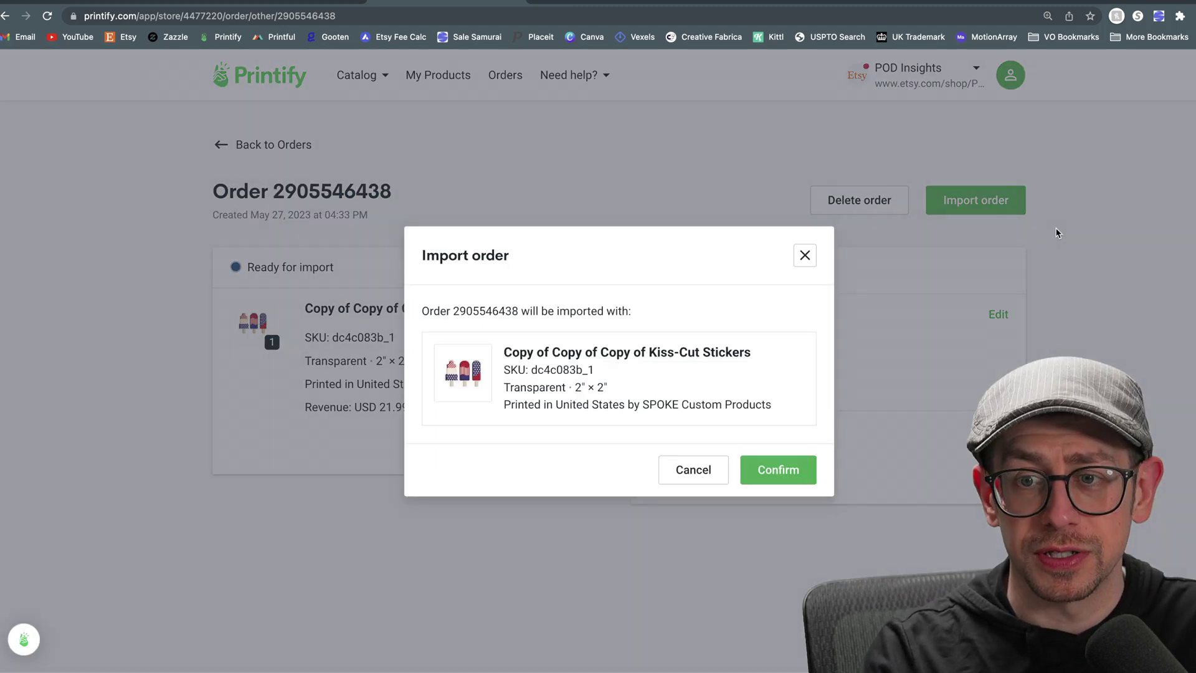
click(797, 470)
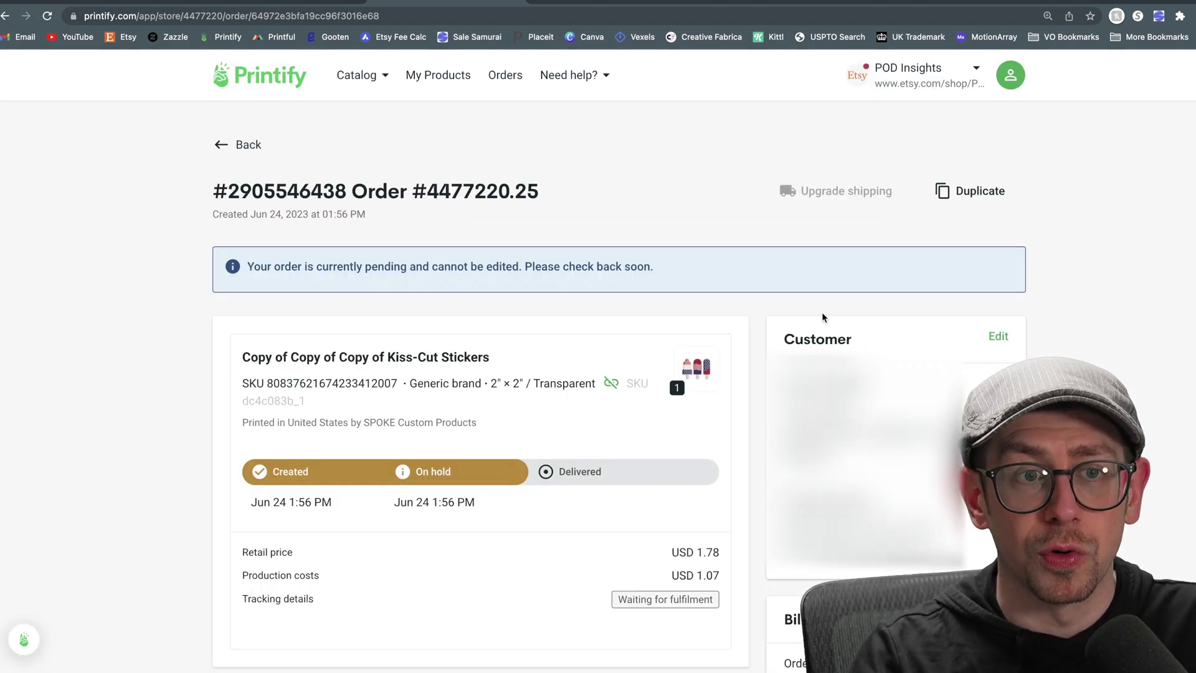
click(48, 17)
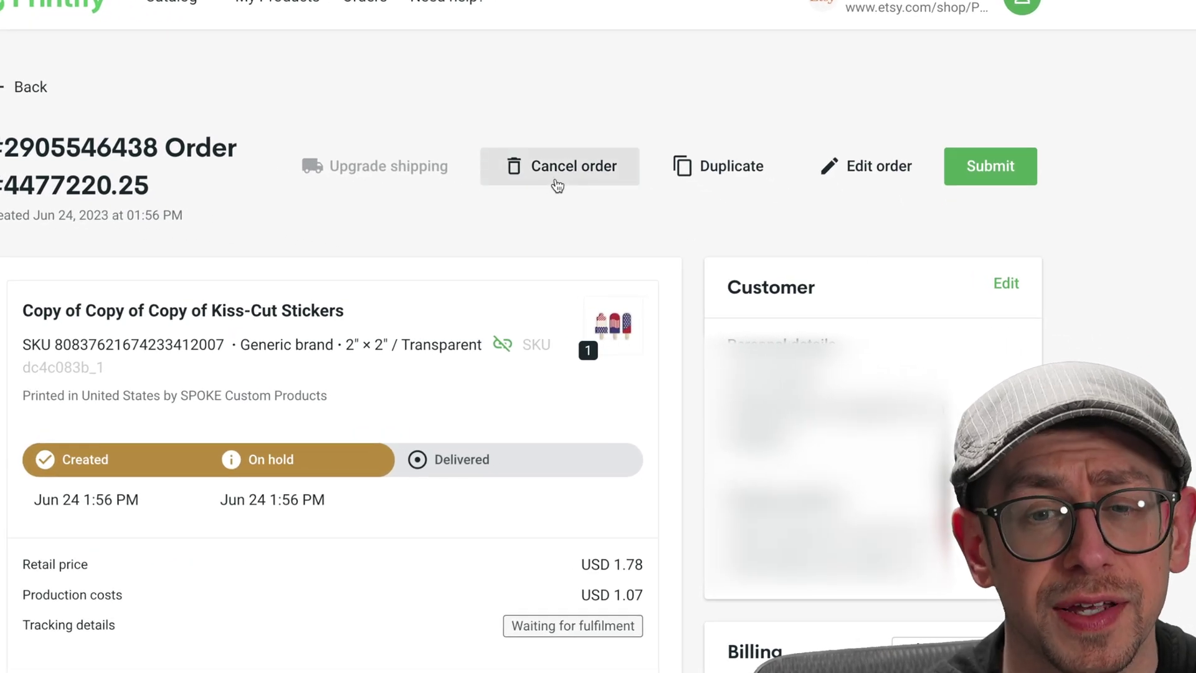
click(827, 182)
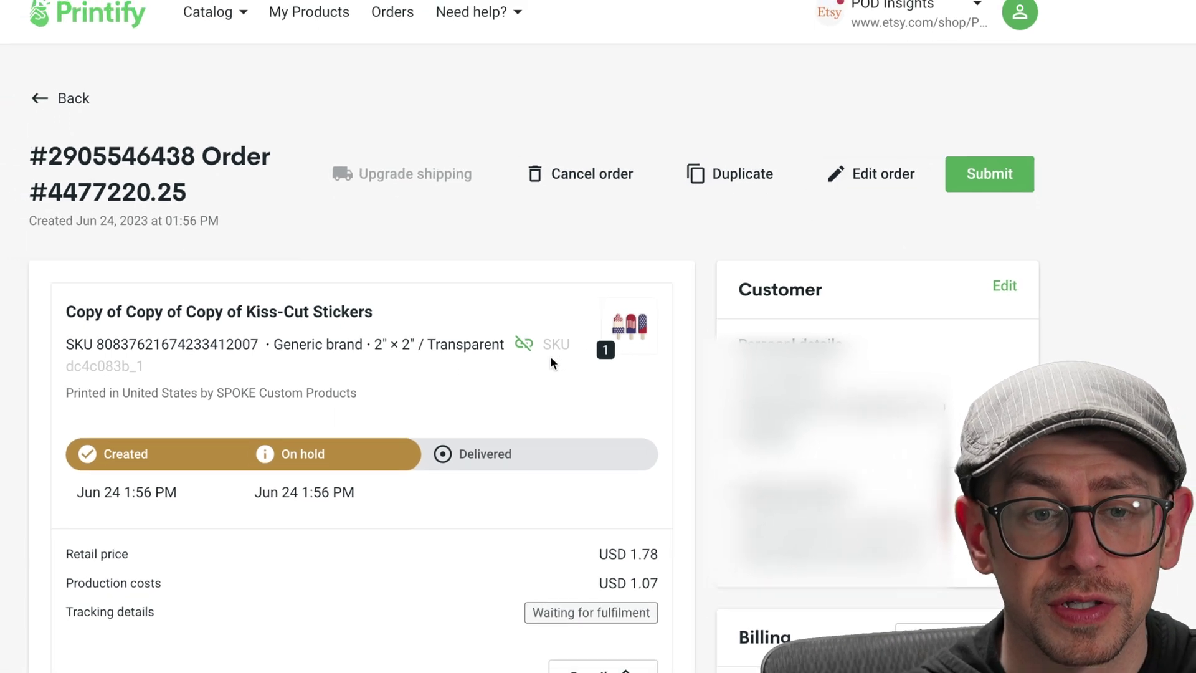